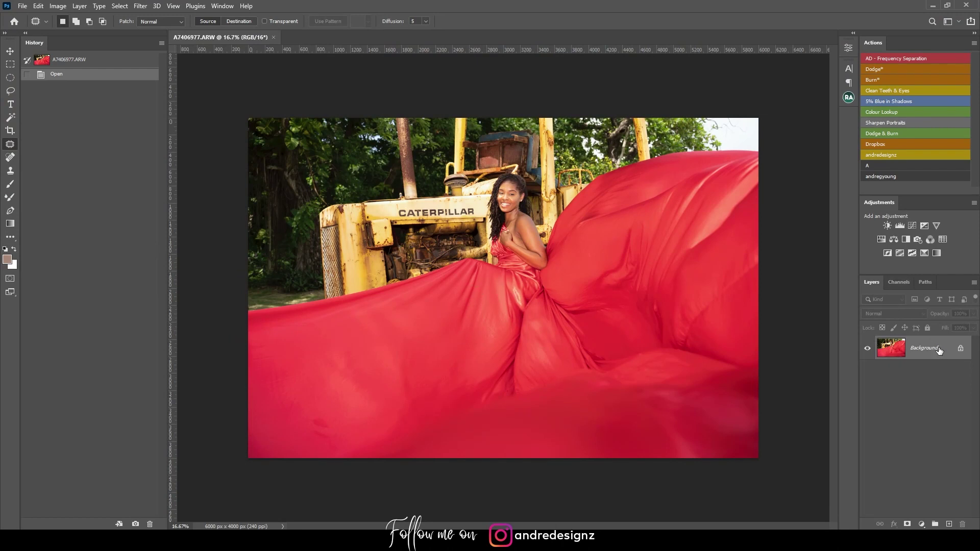
Duplicate the Background layer and review the photo's camera data in the file information.
drag(940, 350, 948, 525)
click(22, 6)
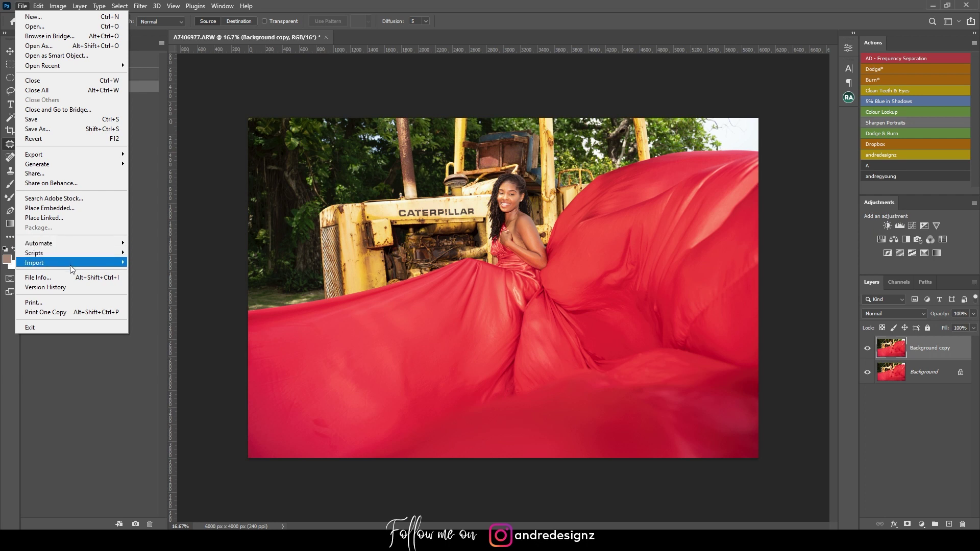
click(71, 278)
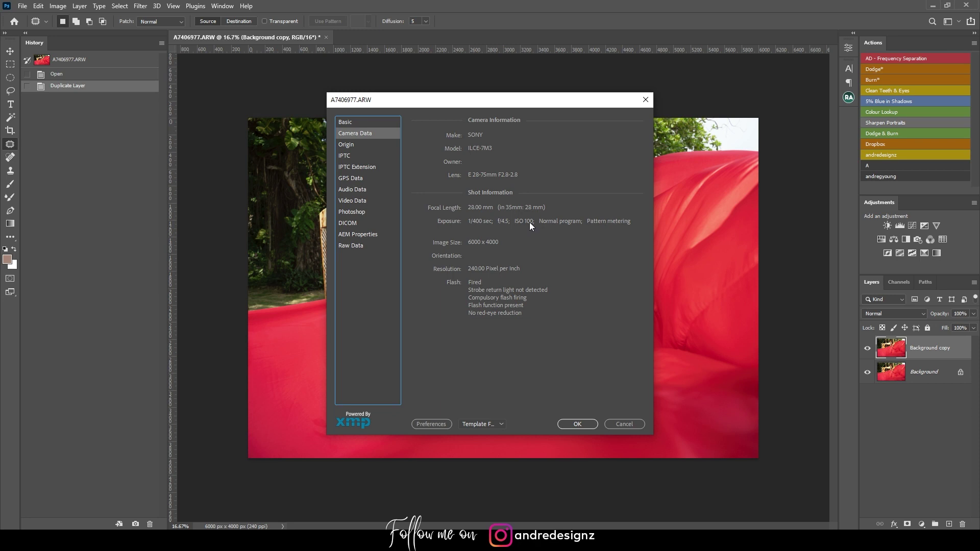
click(623, 422)
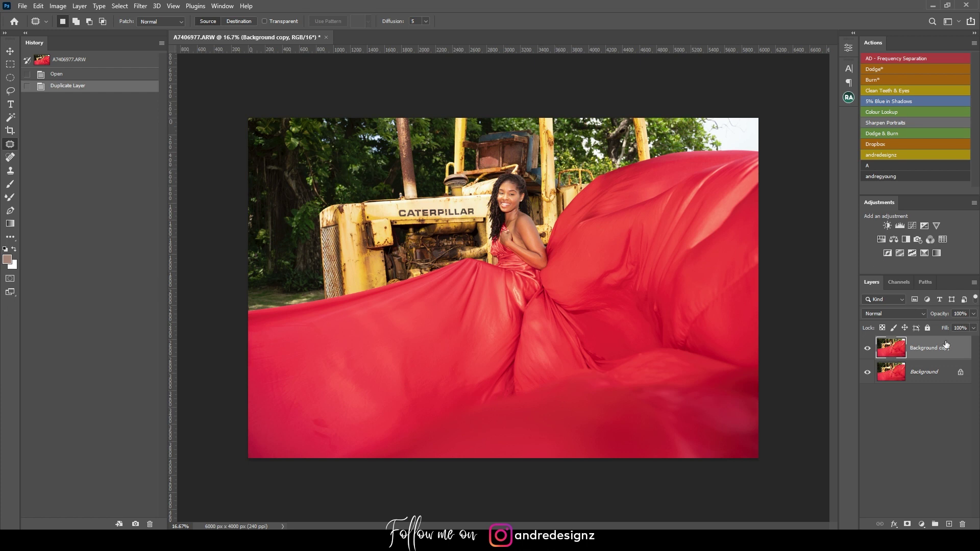
Rotate the Background copy layer clockwise by about 4.46° and compare it with the original by toggling its visibility.
key(ctrl+t)
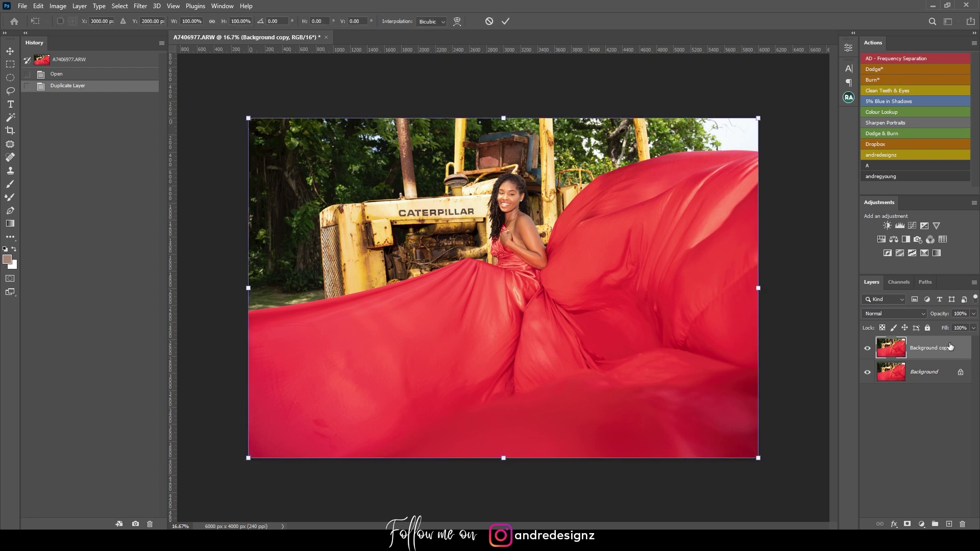
drag(779, 287, 785, 309)
key(Return)
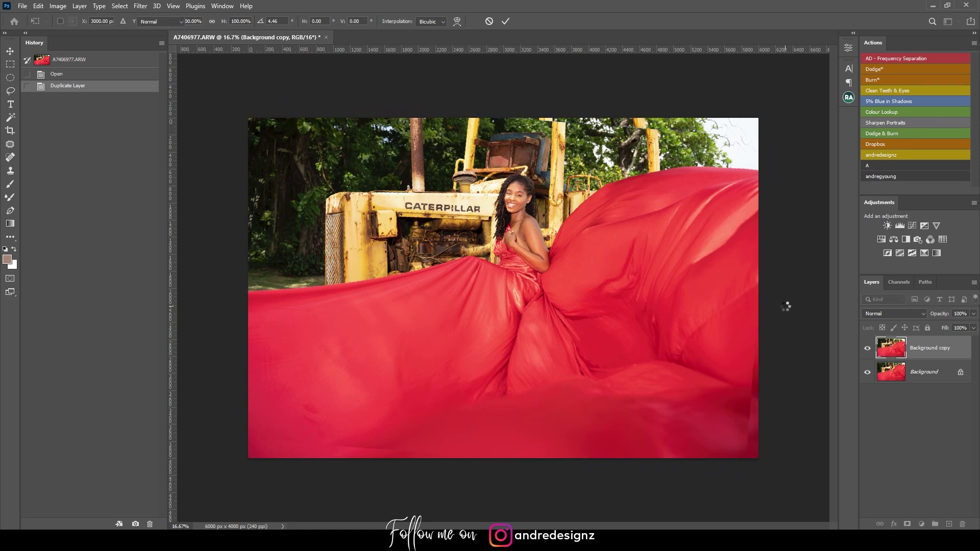
key(j)
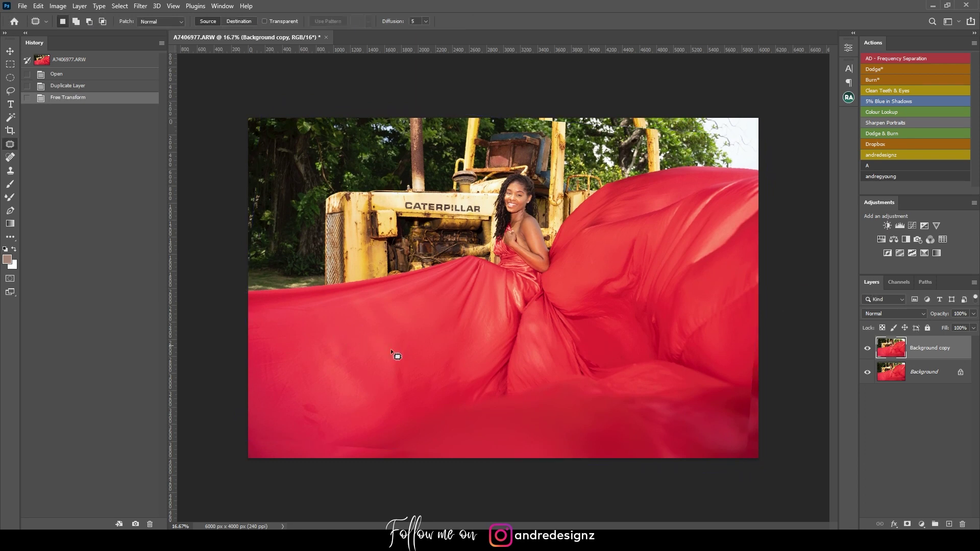
click(867, 348)
click(868, 348)
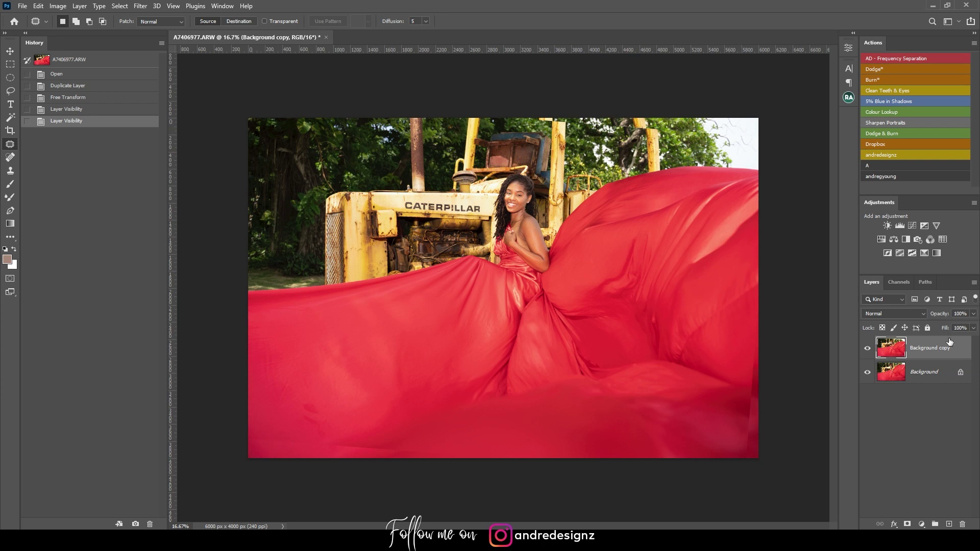
Stamp all visible layers into a new layer and clone clean red fabric over the rotation seam in the lower-left corner of the photo.
key(ctrl+shift+alt+e)
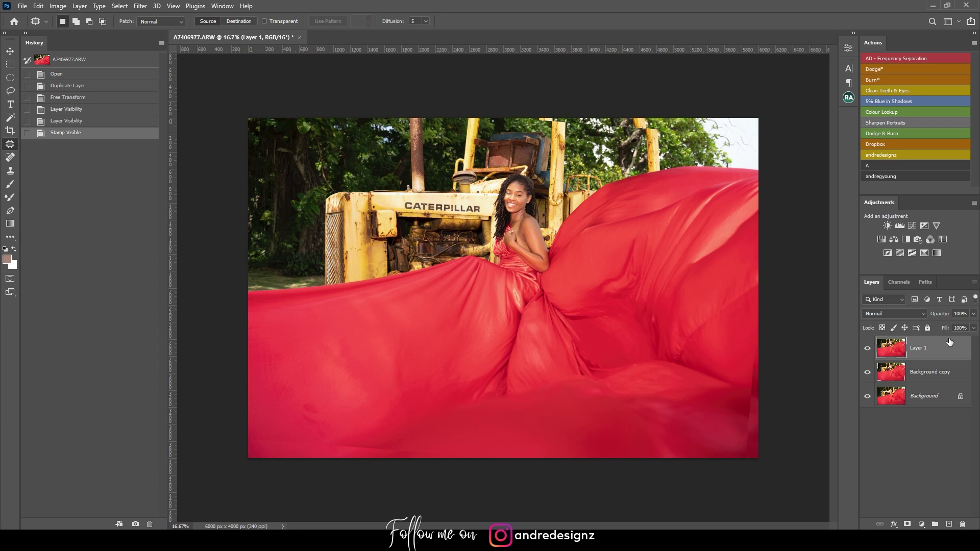
key(s)
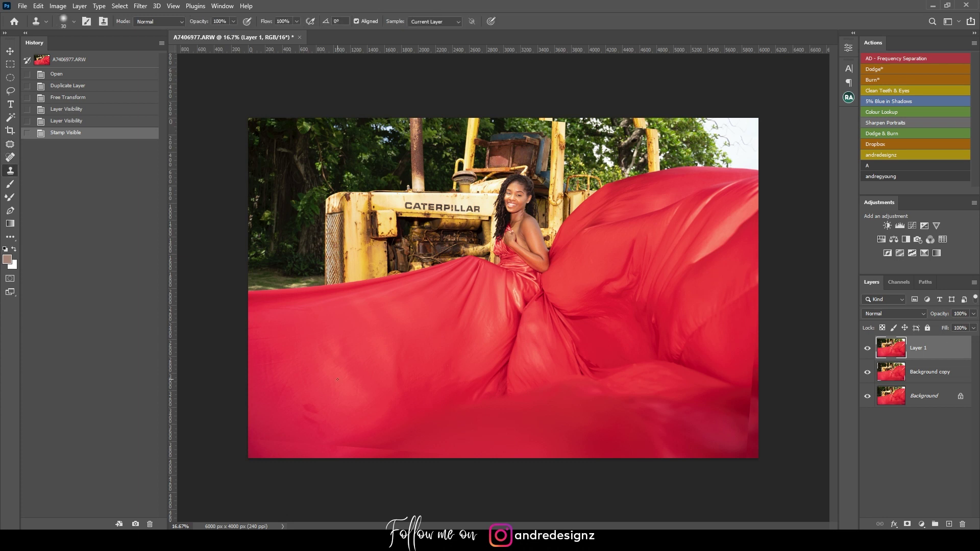
key(bracketright)
key(bracketright)
key(bracketright)
key(bracketright)
key(bracketright)
key(bracketright)
key(bracketright)
key(bracketright)
key(bracketright)
key(bracketright)
click(311, 415)
mouse_move(276, 438)
mouse_down()
mouse_move(351, 435)
mouse_move(424, 449)
mouse_up()
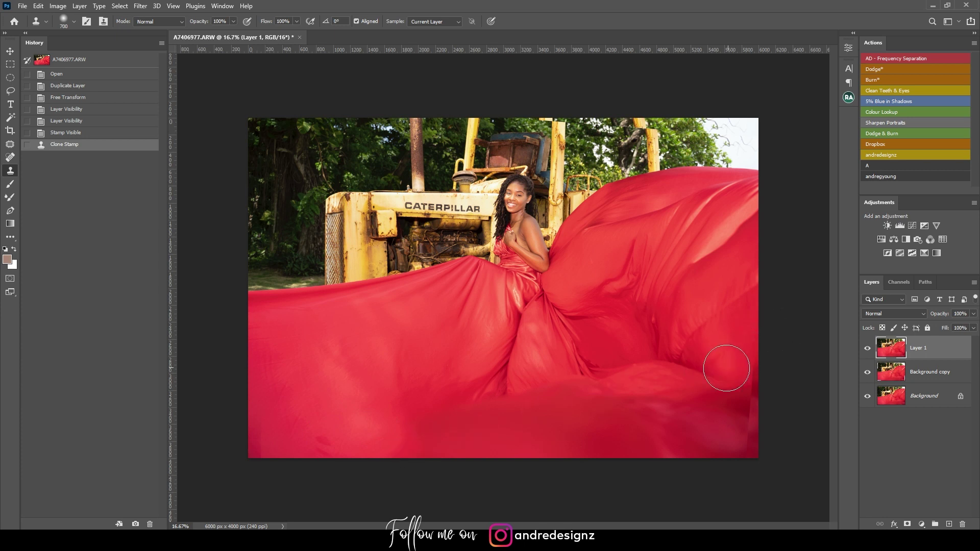
Clone red fabric over the rotation seam in the photo's lower-right corner.
click(731, 453)
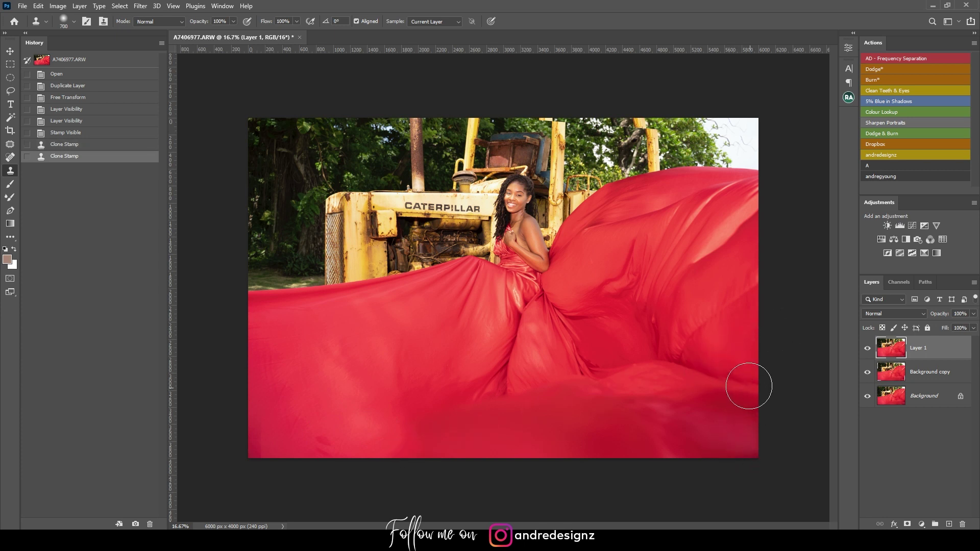
click(717, 461)
click(751, 451)
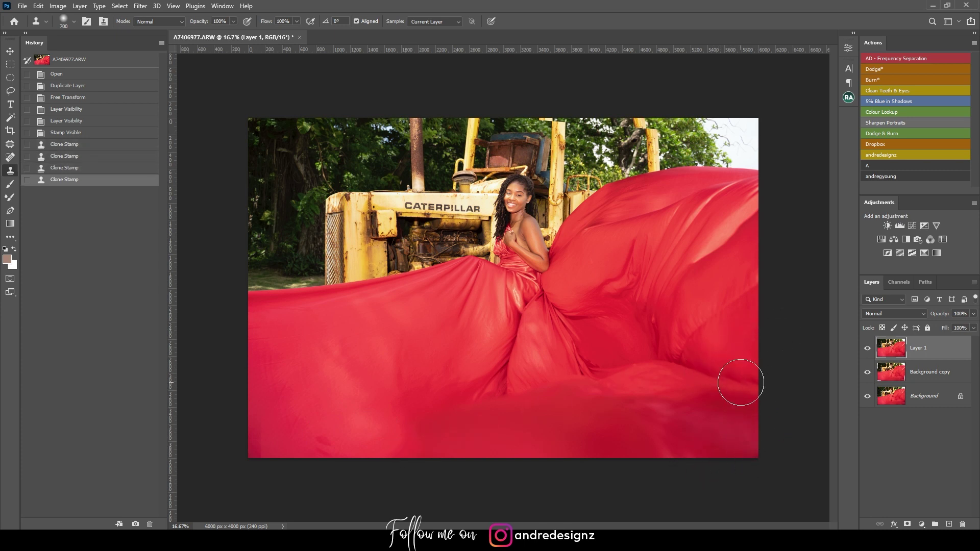
Inspect the woman's face and upper body up close and duplicate the clone-stamped layer.
scroll(720, 268, up, 10)
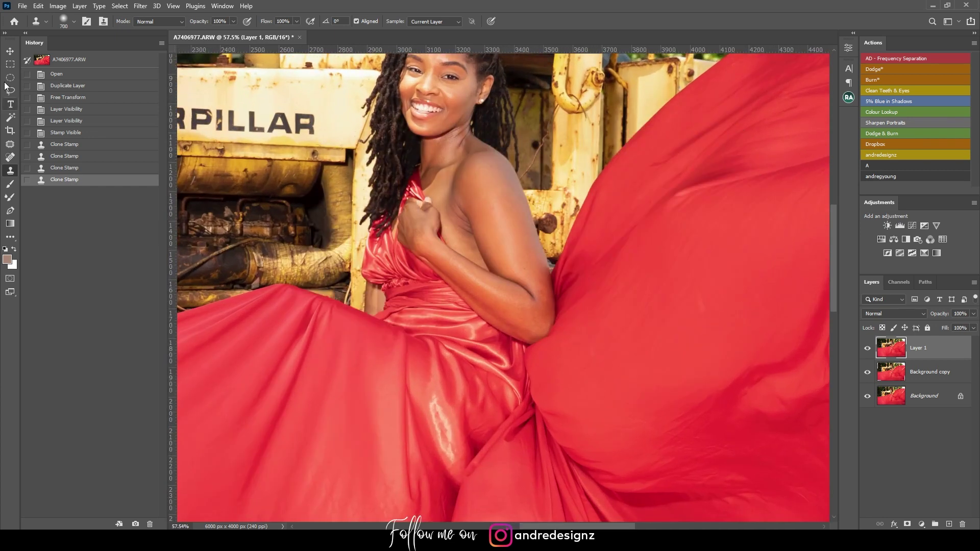
key(v)
drag(627, 115, 632, 253)
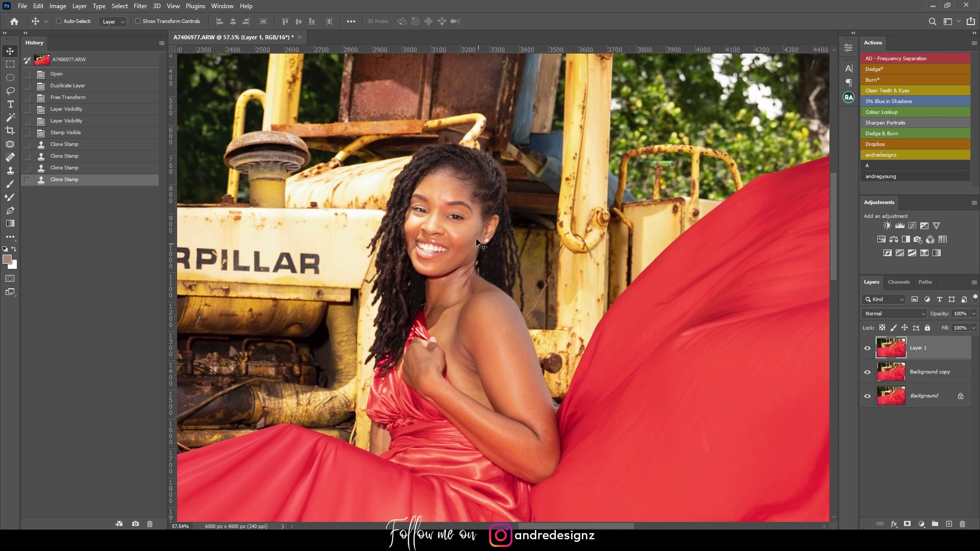
scroll(477, 250, up, 5)
scroll(388, 253, down, 8)
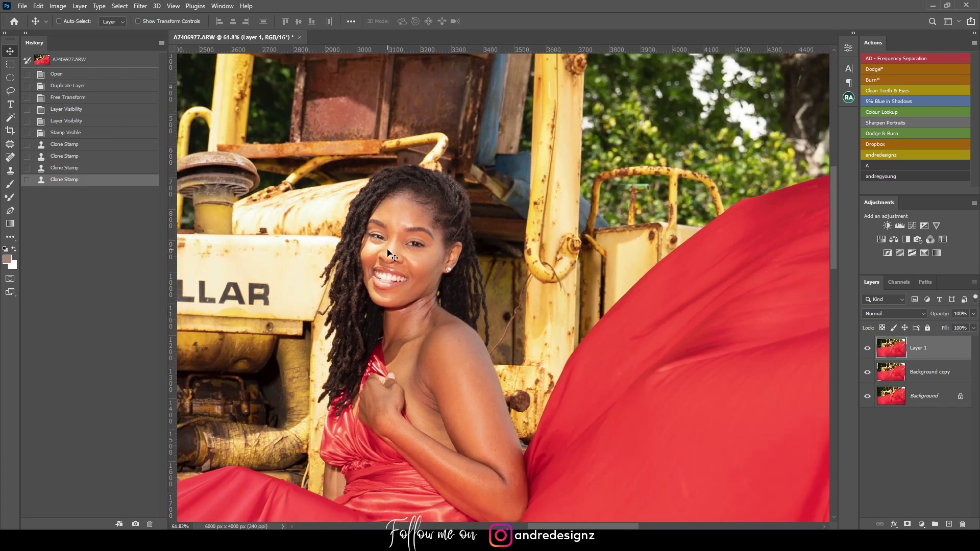
scroll(393, 250, down, 2)
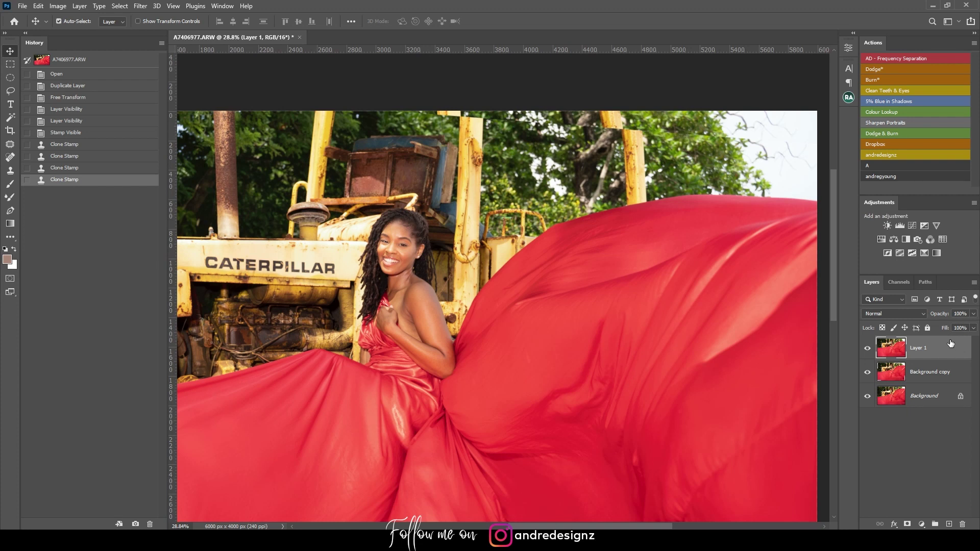
key(ctrl+j)
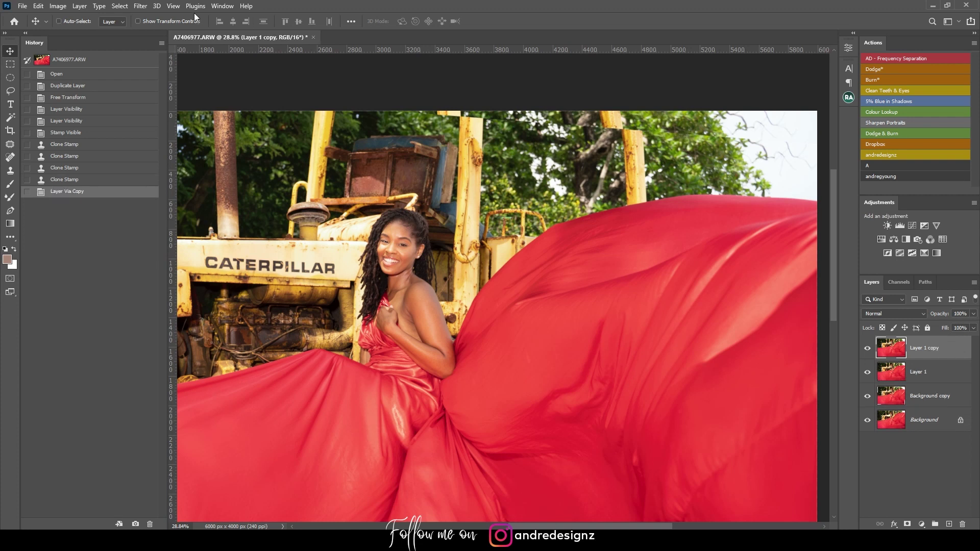
Open the Camera Raw Filter on the duplicated layer and set Highlights to -55 and Temperature to -11.
click(141, 7)
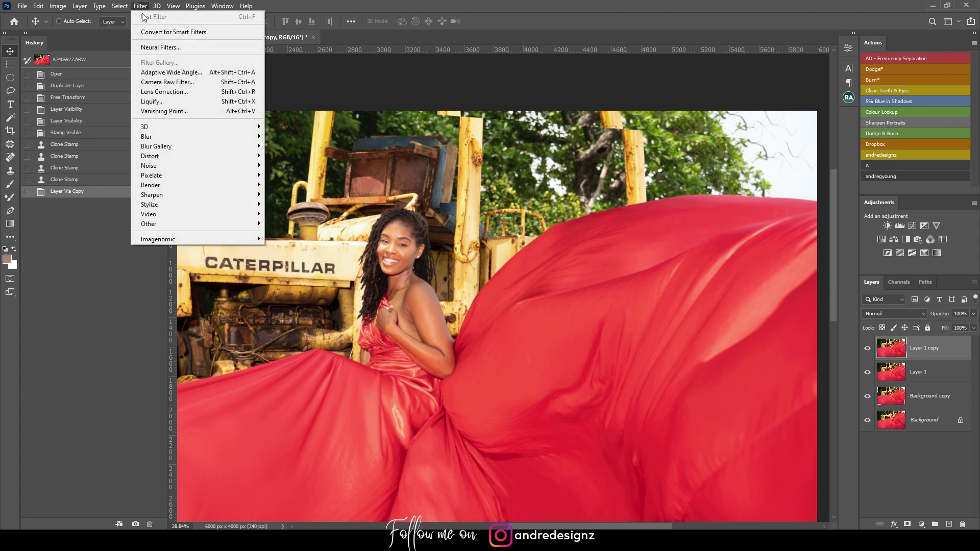
click(174, 85)
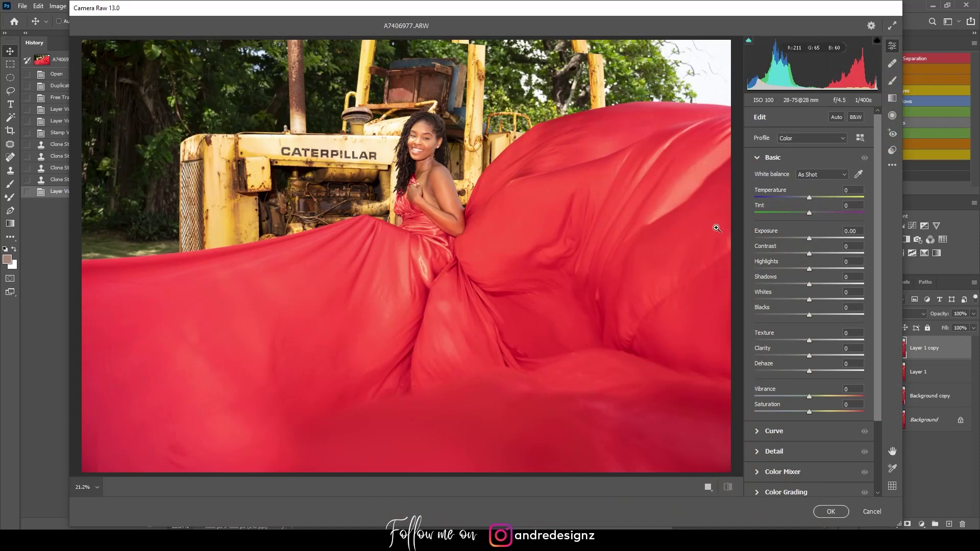
drag(809, 270, 776, 271)
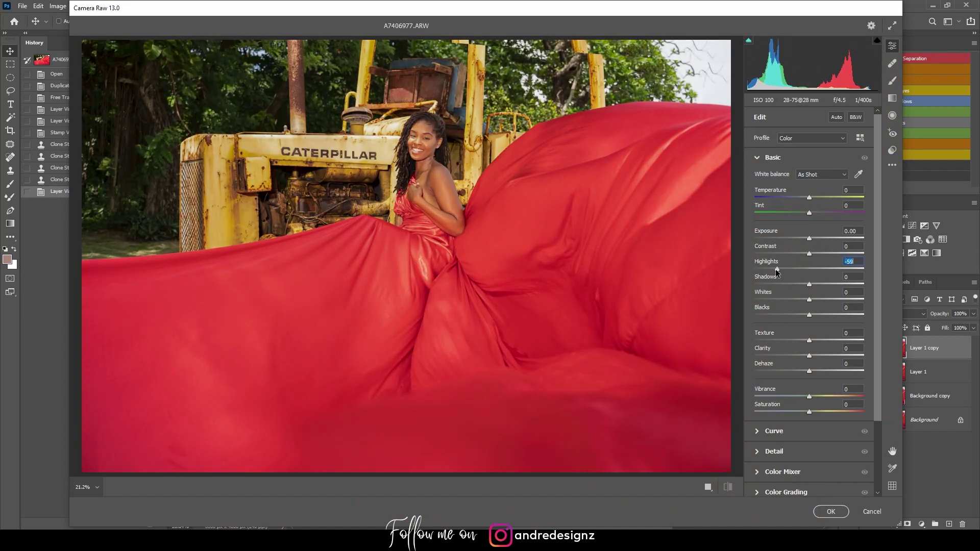
drag(777, 272, 778, 270)
drag(810, 200, 804, 201)
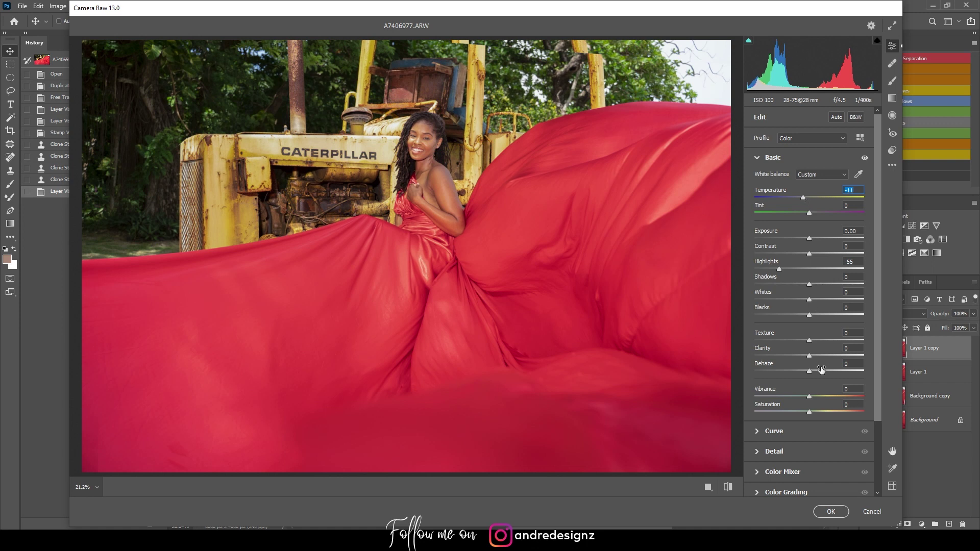
Set the orange Saturation to -17 in the Color Mixer.
scroll(820, 349, down, 3)
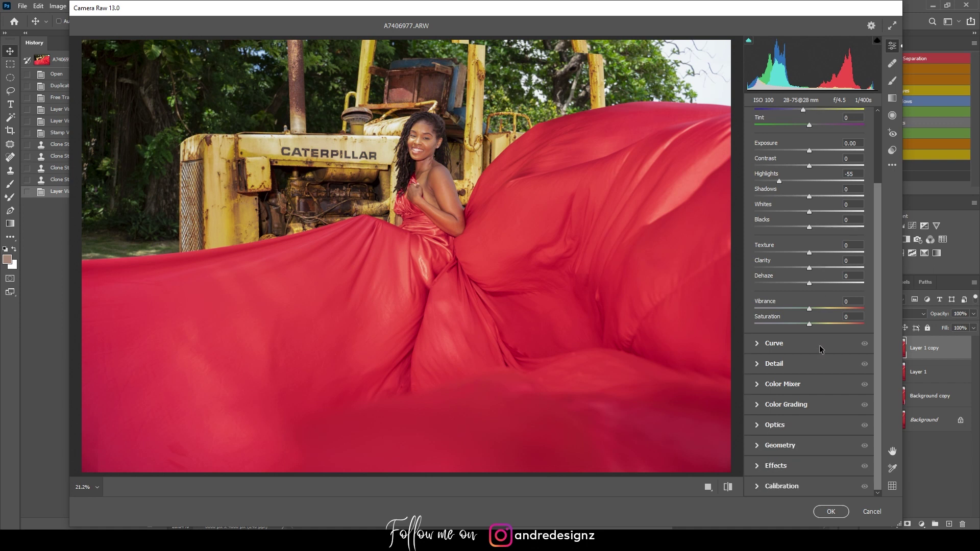
click(758, 384)
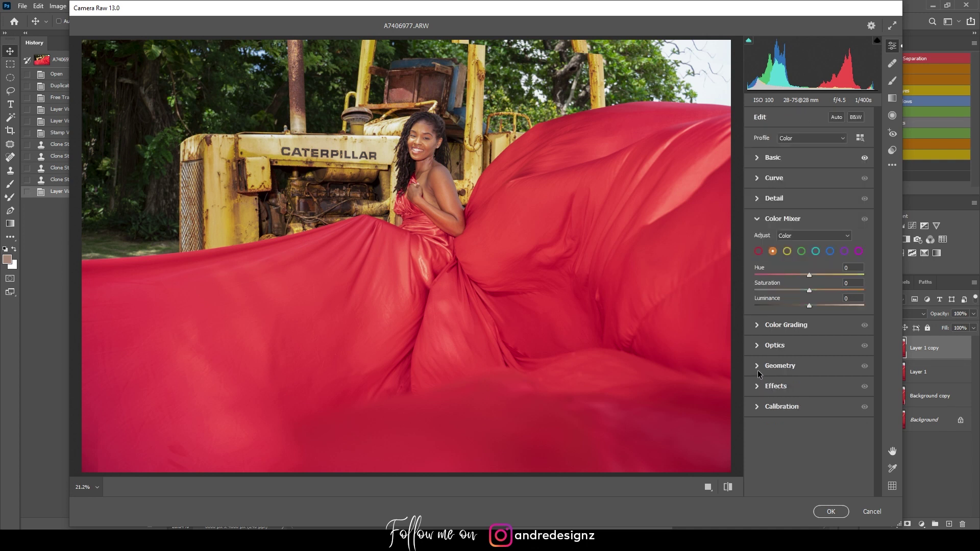
click(788, 255)
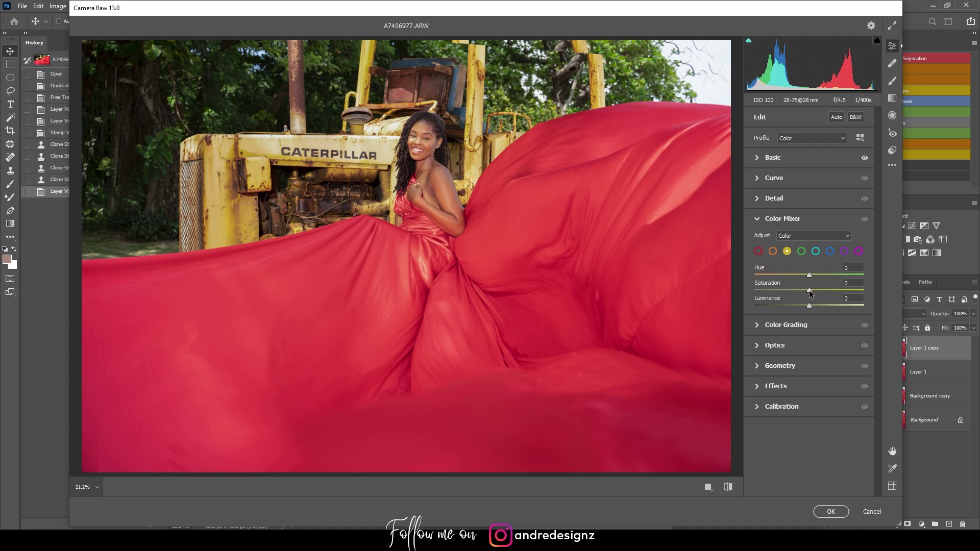
mouse_move(810, 292)
mouse_down()
mouse_move(679, 293)
mouse_move(831, 293)
mouse_move(811, 292)
mouse_up()
click(773, 252)
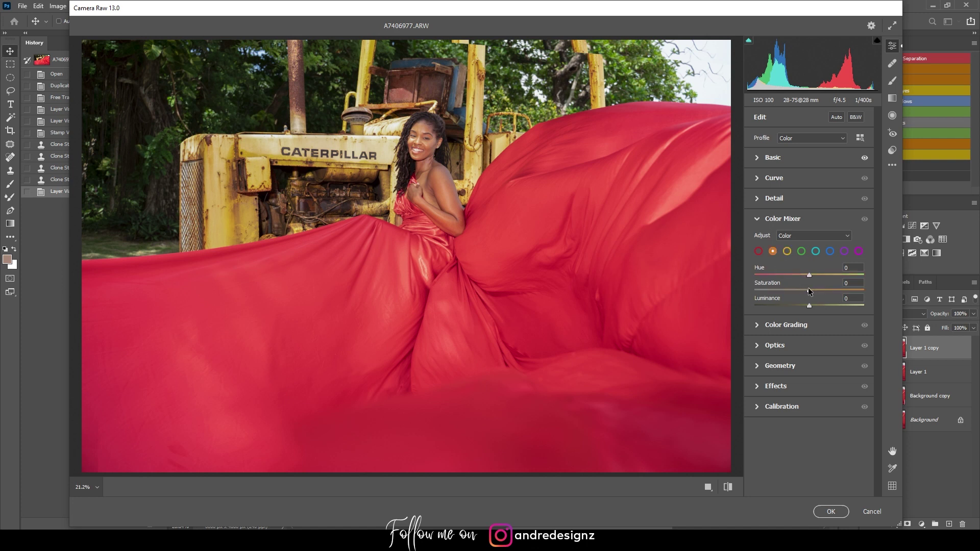
drag(810, 292, 800, 294)
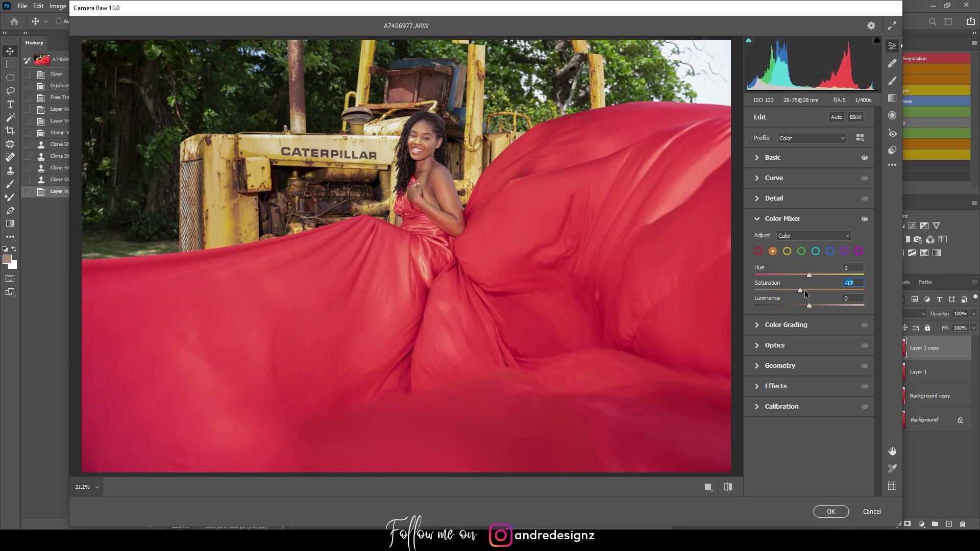
Set Dehaze to +12 and Contrast to +17, compare before and after, and apply the Camera Raw adjustments.
click(760, 160)
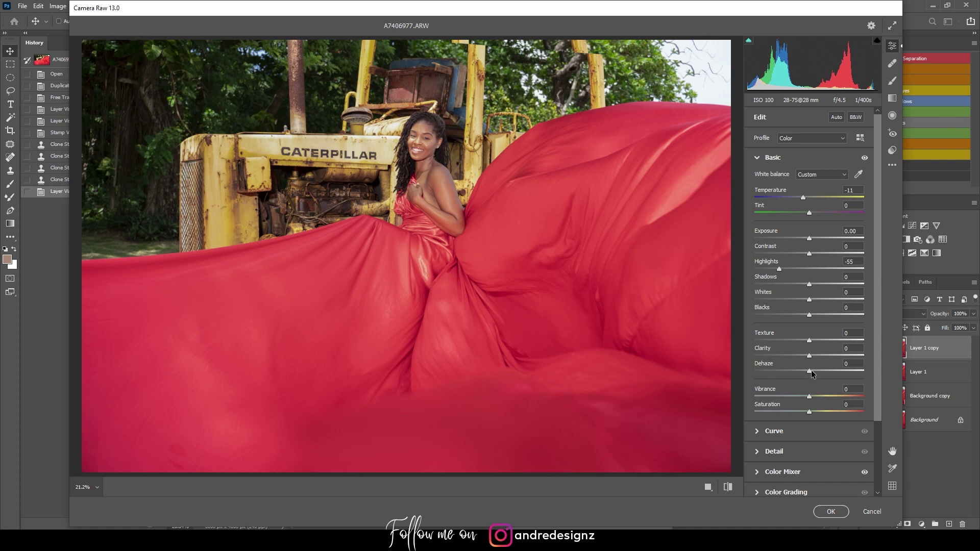
drag(810, 372, 818, 371)
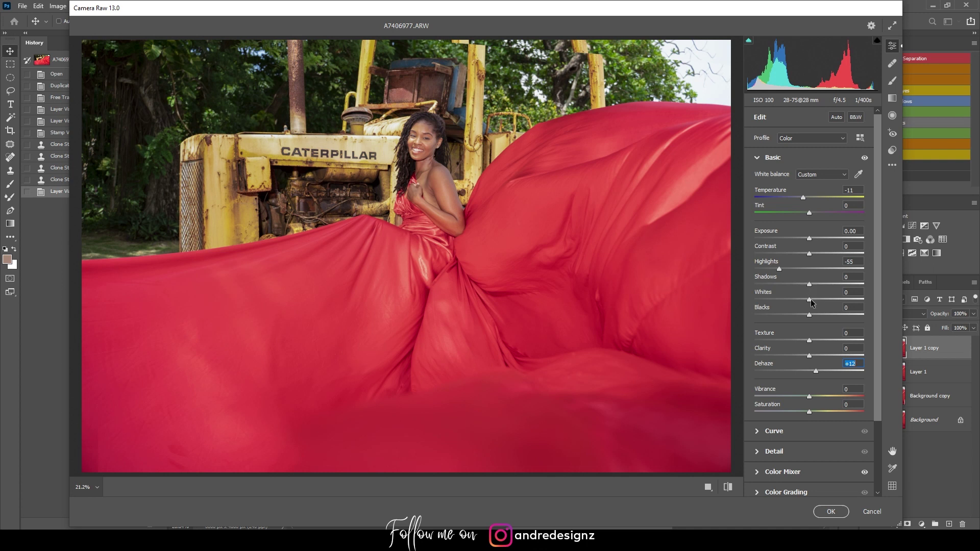
drag(807, 253, 817, 263)
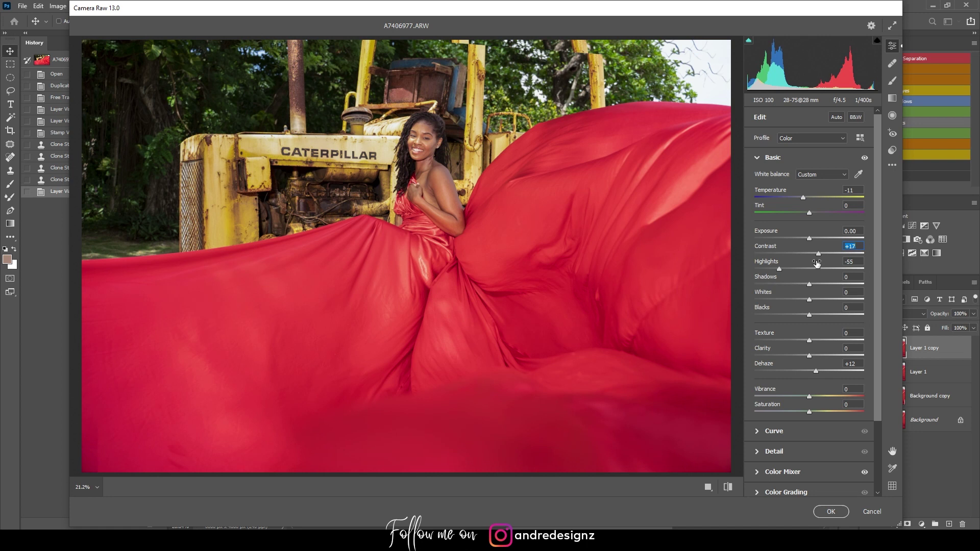
click(712, 491)
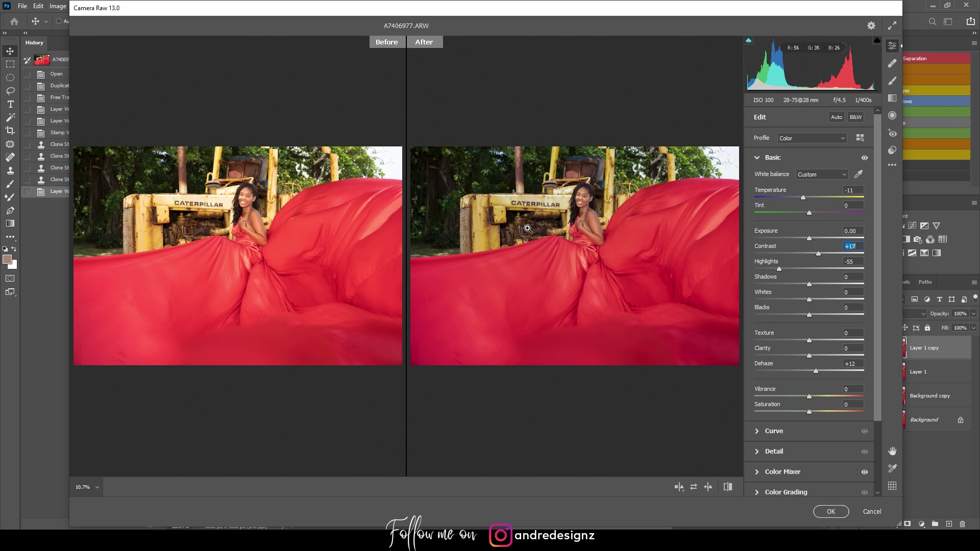
click(831, 511)
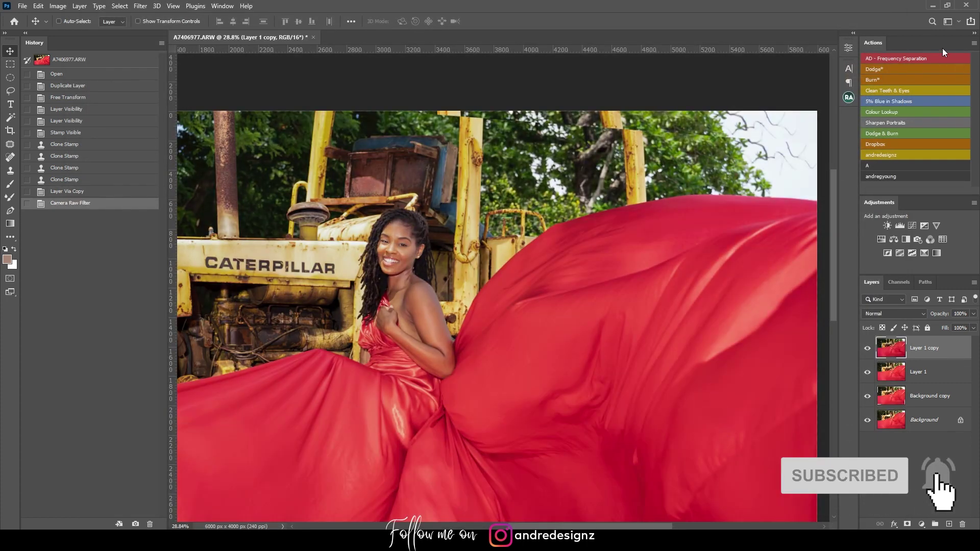
Run the AD - Frequency Separation action with a Gaussian Blur radius of 6.4 pixels.
click(911, 58)
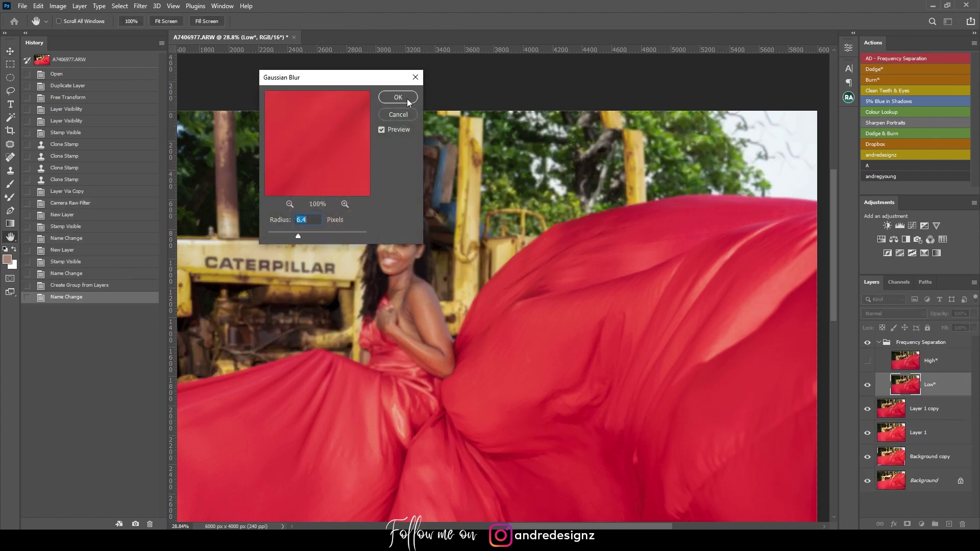
click(407, 99)
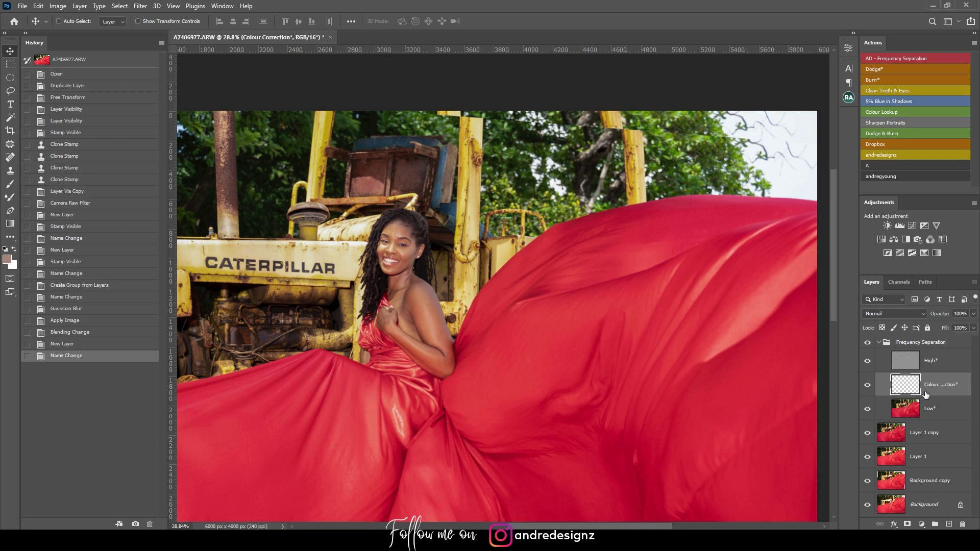
Select the Low layer and set the Mixer Brush wetness to 13%.
click(934, 414)
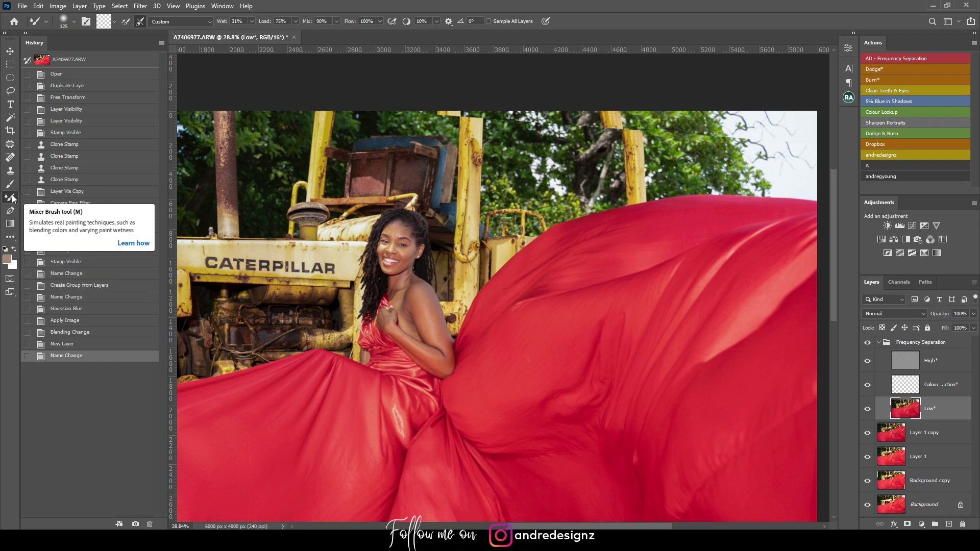
click(11, 187)
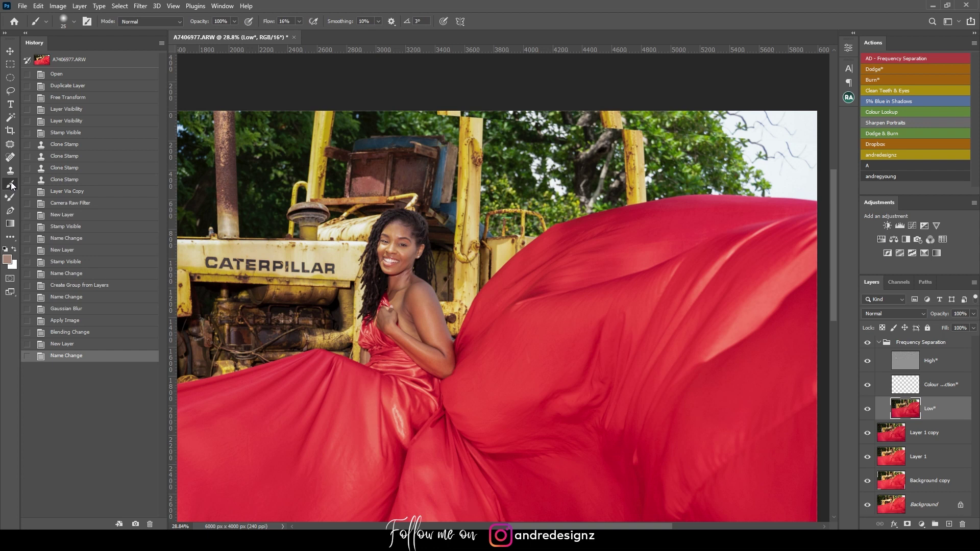
click(10, 199)
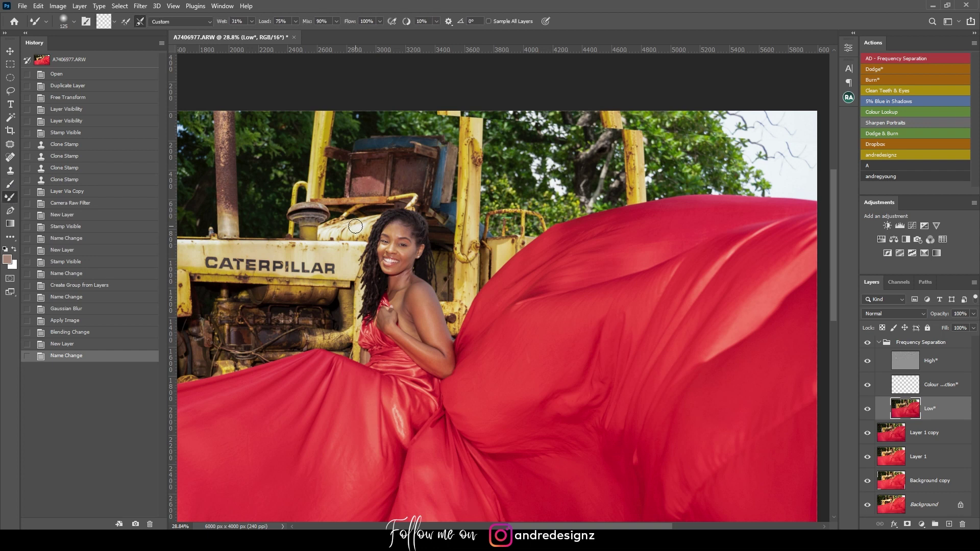
click(252, 21)
click(426, 90)
scroll(374, 277, up, 8)
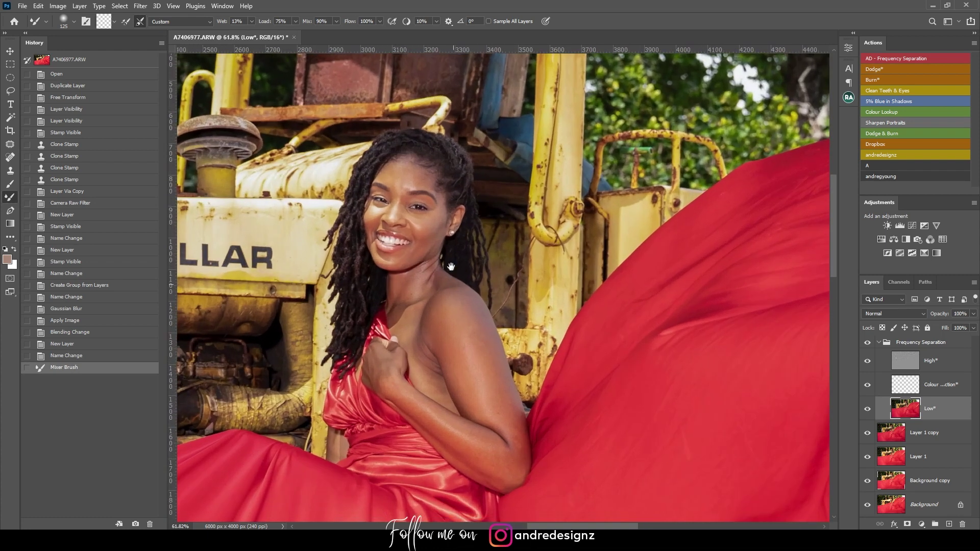
Blend the skin tones on the woman's face, shoulder and arm on the Low layer with the Mixer Brush, reducing the brush size for smaller areas.
mouse_move(467, 275)
mouse_down()
mouse_move(411, 147)
mouse_move(409, 183)
mouse_up()
key(bracketleft)
drag(443, 299, 444, 313)
drag(416, 253, 455, 343)
drag(429, 240, 453, 289)
drag(440, 241, 487, 358)
drag(417, 334, 442, 350)
drag(357, 290, 440, 352)
key(bracketleft)
key(bracketleft)
mouse_move(393, 211)
mouse_down()
mouse_move(434, 284)
mouse_move(400, 226)
mouse_move(440, 305)
mouse_up()
drag(431, 221, 444, 268)
drag(379, 183, 370, 219)
drag(413, 308, 416, 311)
drag(380, 265, 399, 299)
Set the Mixer Brush wetness to 40% and smooth the forehead, cheeks and chin with a smaller brush.
click(253, 22)
drag(263, 35, 265, 35)
drag(391, 136, 369, 158)
mouse_move(369, 75)
mouse_down()
mouse_move(335, 80)
mouse_move(394, 87)
mouse_up()
key(bracketleft)
key(bracketleft)
key(bracketleft)
key(bracketleft)
mouse_move(352, 116)
mouse_down()
mouse_move(361, 99)
mouse_move(349, 115)
mouse_up()
drag(352, 81, 362, 122)
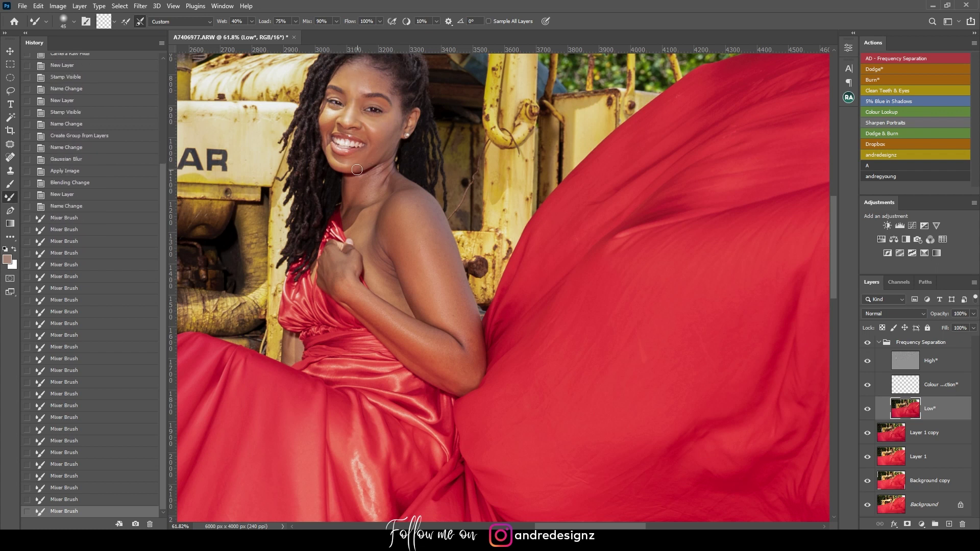
drag(333, 163, 344, 164)
drag(344, 164, 371, 168)
Smooth the arm, shoulder, chest and neck skin with a Mixer Brush enlarged to 80 px.
key(bracketright)
key(bracketright)
mouse_move(375, 250)
mouse_down()
mouse_move(367, 237)
mouse_move(408, 305)
mouse_move(391, 326)
mouse_move(469, 377)
mouse_move(471, 368)
mouse_up()
key(bracketright)
key(bracketright)
mouse_move(470, 357)
mouse_down()
mouse_move(462, 331)
mouse_move(470, 350)
mouse_move(474, 341)
mouse_up()
mouse_move(405, 222)
mouse_down()
mouse_move(412, 200)
mouse_move(411, 248)
mouse_up()
mouse_move(389, 285)
mouse_down()
mouse_move(388, 253)
mouse_move(389, 277)
mouse_up()
mouse_move(378, 244)
mouse_down()
mouse_move(384, 279)
mouse_move(384, 238)
mouse_move(391, 289)
mouse_move(381, 257)
mouse_move(403, 296)
mouse_move(372, 239)
mouse_move(378, 273)
mouse_move(375, 229)
mouse_move(397, 302)
mouse_up()
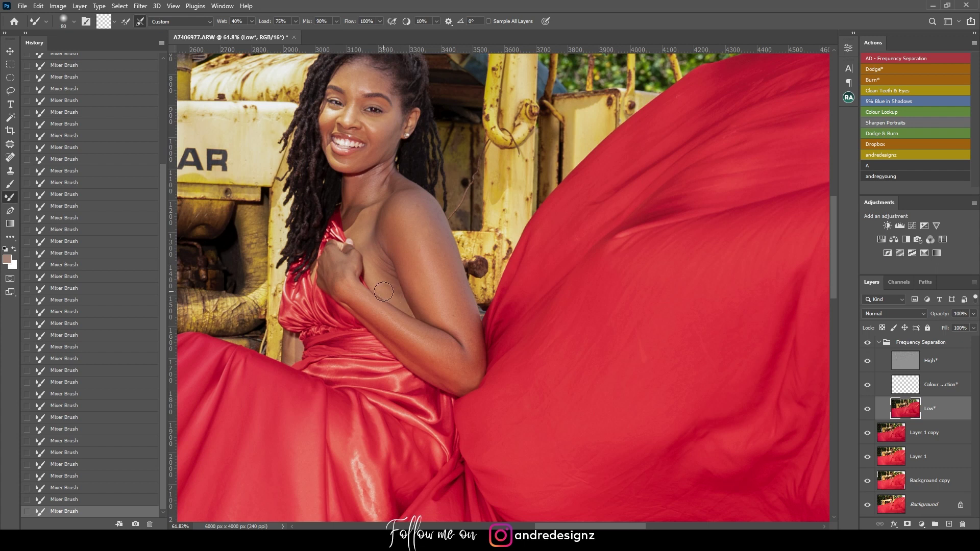
drag(381, 258, 400, 296)
drag(373, 232, 374, 246)
drag(374, 189, 360, 217)
drag(391, 155, 383, 148)
scroll(362, 178, down, 5)
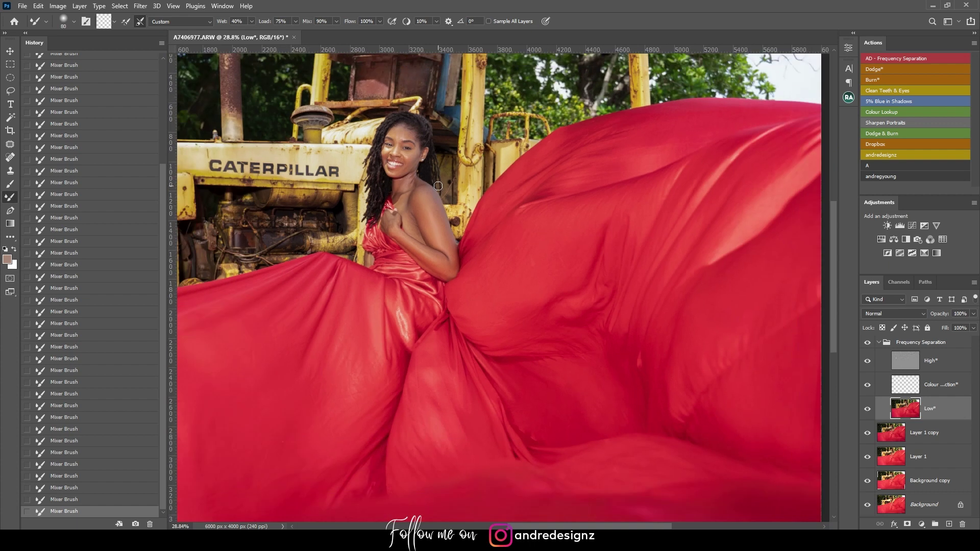
Compare the skin before and after by toggling the visibility of the Frequency Separation group.
scroll(549, 184, up, 13)
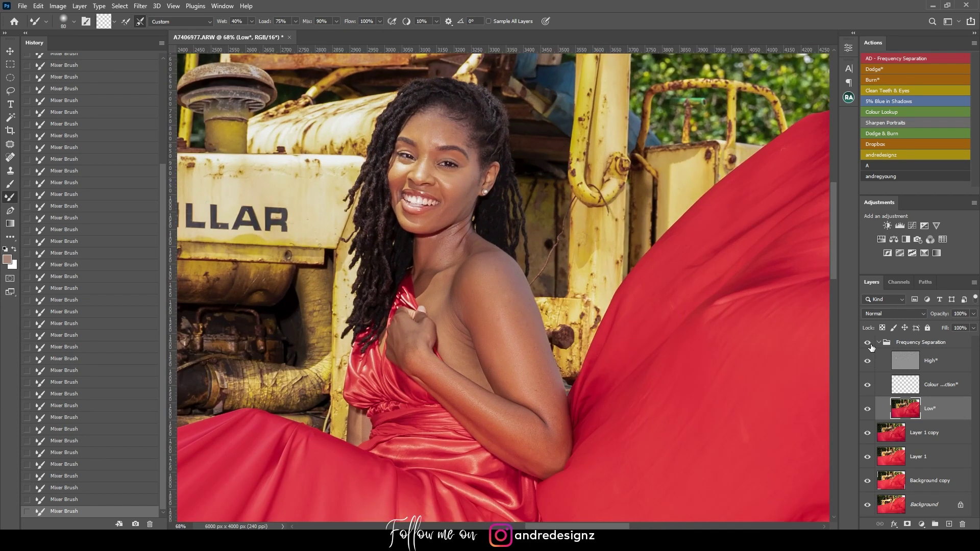
click(869, 344)
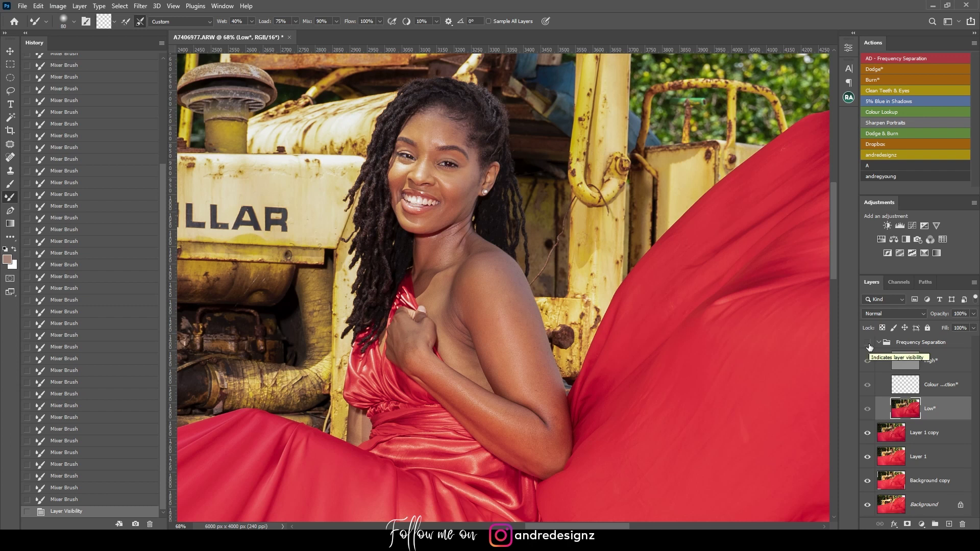
click(869, 344)
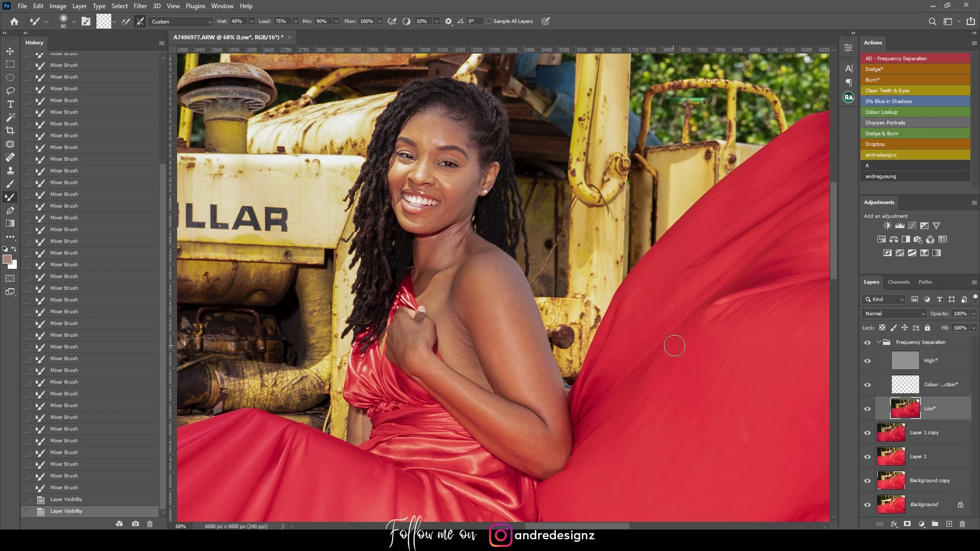
Repair two texture spots on the upper arm with the Patch tool on the High layer, and clear the selection.
click(935, 347)
click(925, 366)
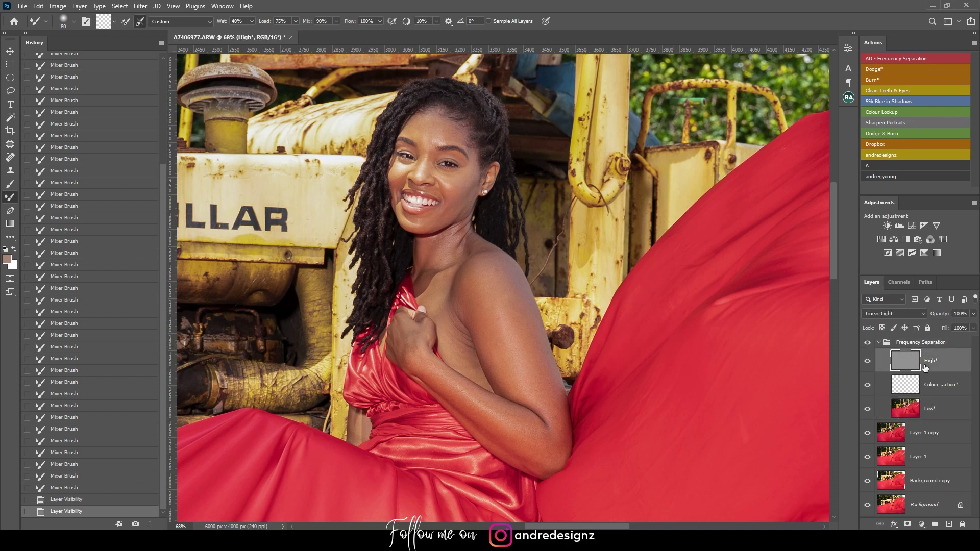
key(j)
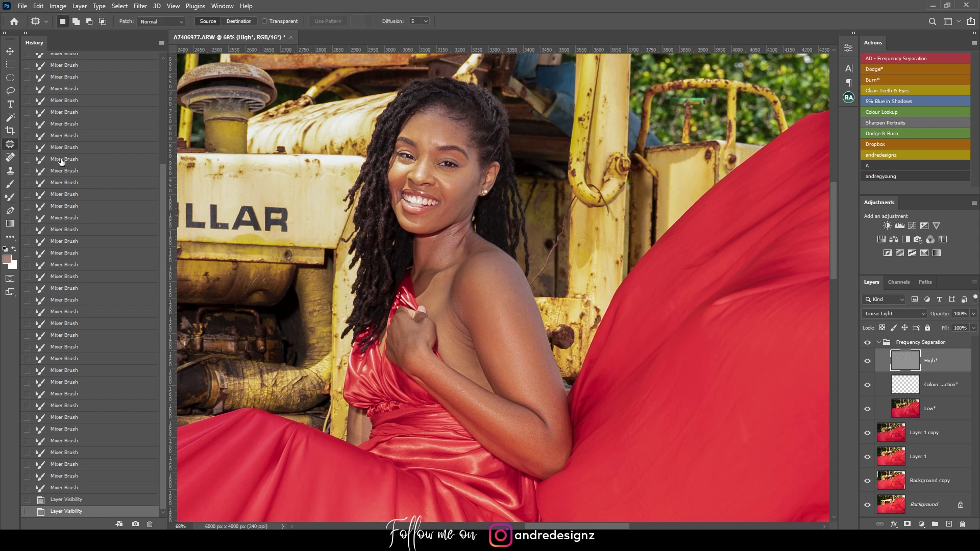
drag(499, 317, 500, 320)
drag(503, 323, 506, 332)
mouse_move(514, 305)
mouse_down()
mouse_move(508, 299)
mouse_move(525, 329)
mouse_up()
key(ctrl+d)
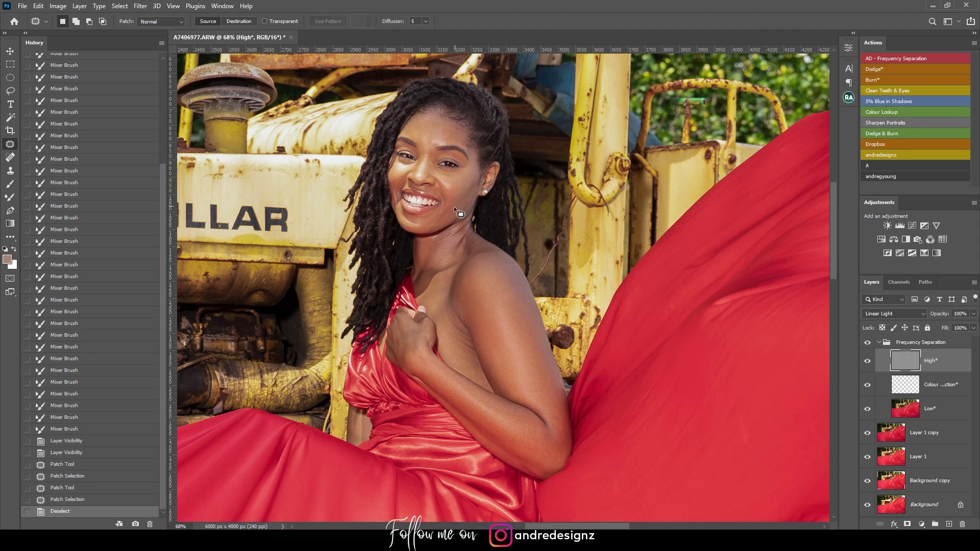
Collapse the Frequency Separation group and stamp all visible layers into a new layer above it.
scroll(374, 166, down, 5)
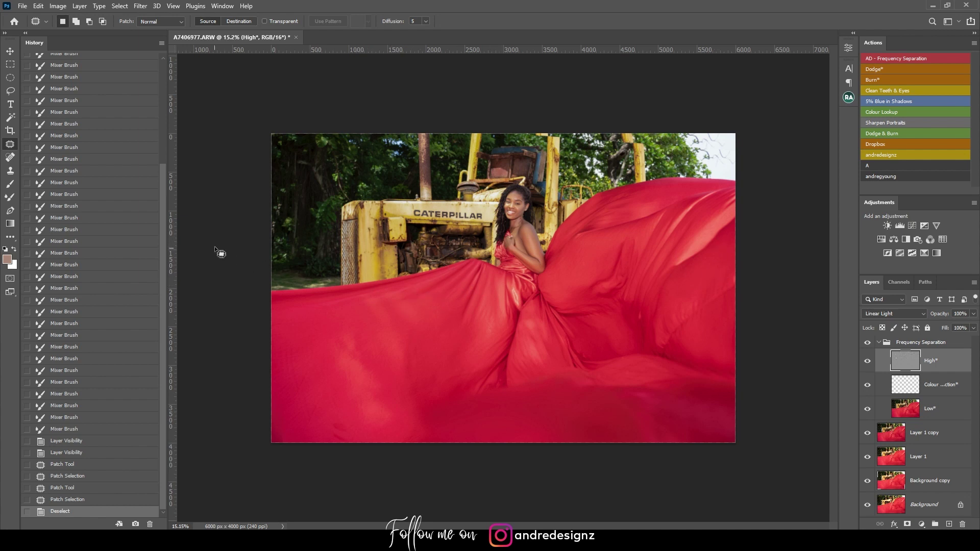
click(879, 343)
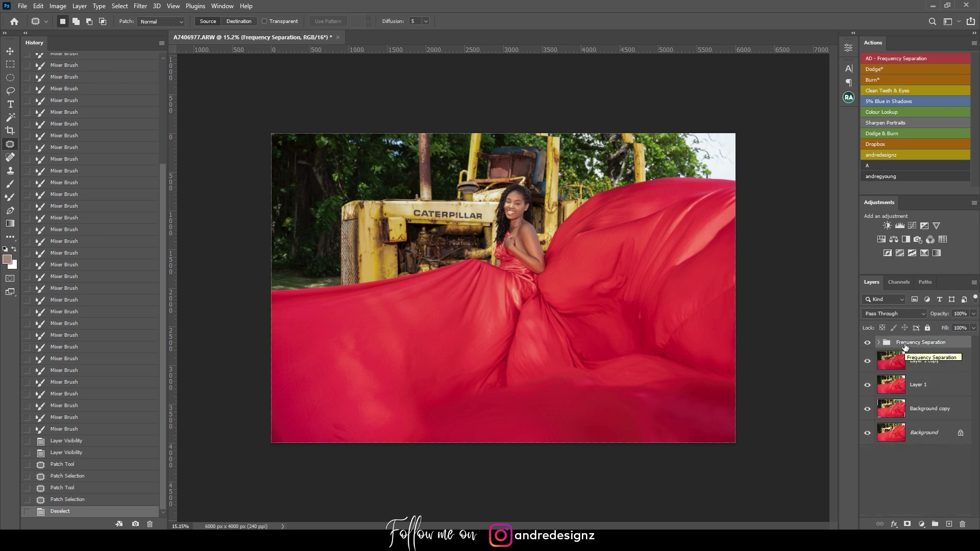
key(ctrl+shift+alt+e)
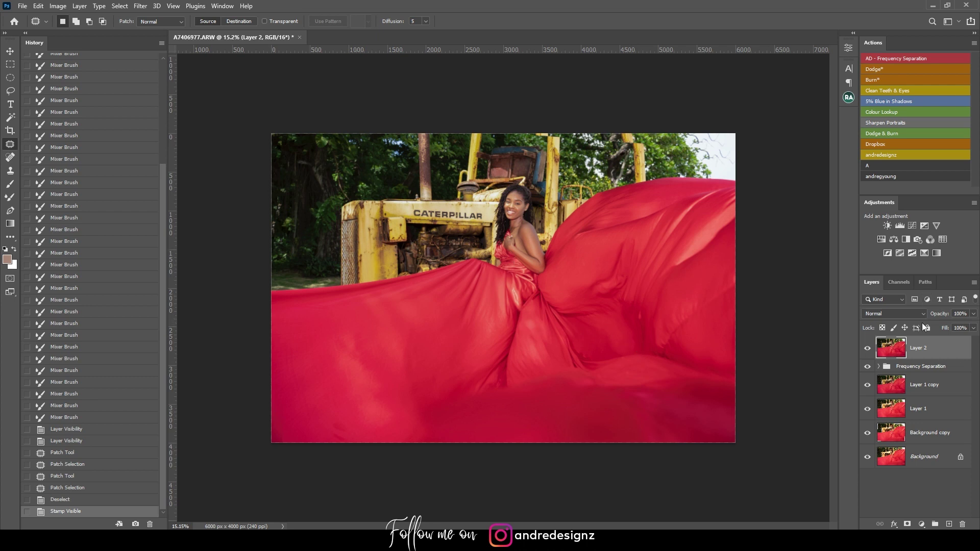
Lasso the billowing dress fabric on the woman's right-hand side of the picture with a 10 px feather and copy it to a new layer.
click(11, 90)
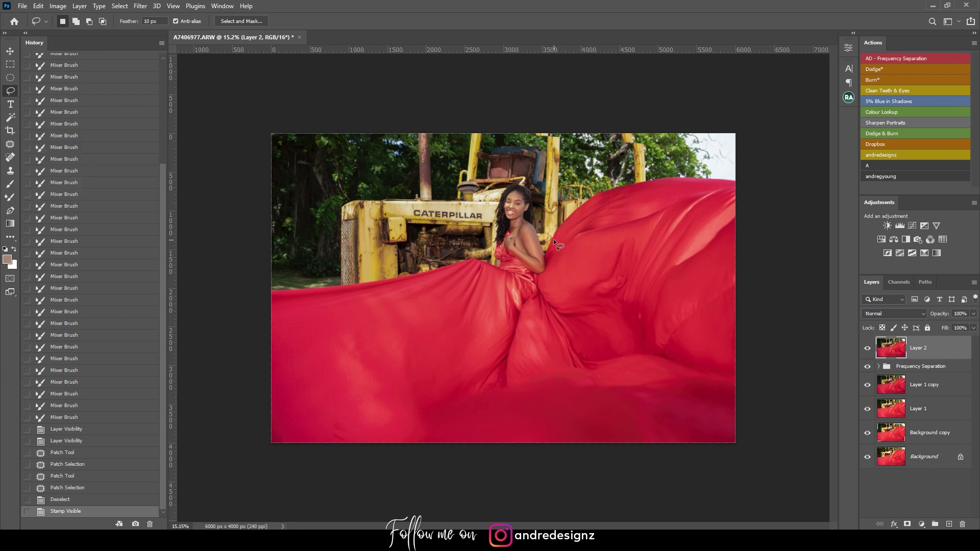
mouse_move(587, 400)
mouse_down()
mouse_move(675, 456)
mouse_move(742, 459)
mouse_move(790, 432)
mouse_move(794, 176)
mouse_up()
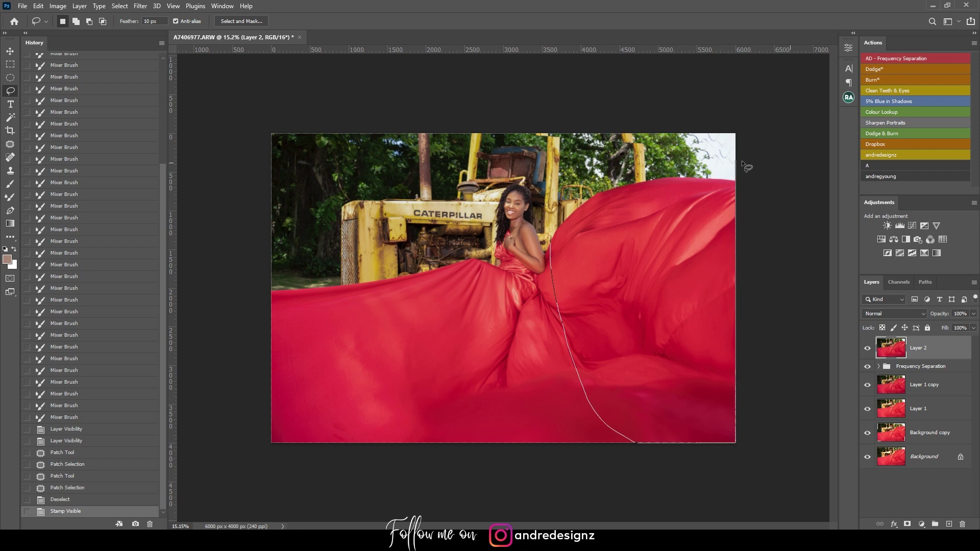
drag(550, 235, 551, 239)
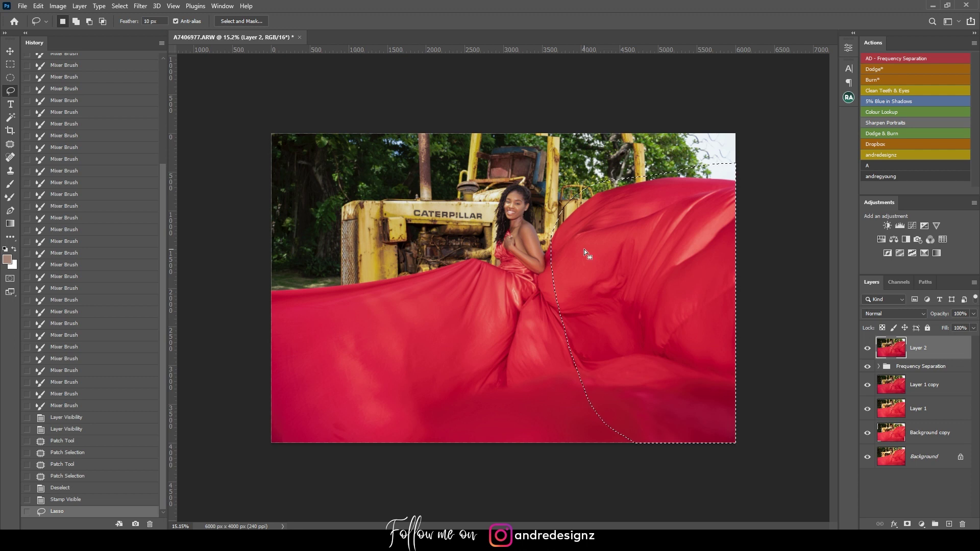
key(ctrl+c)
key(ctrl+v)
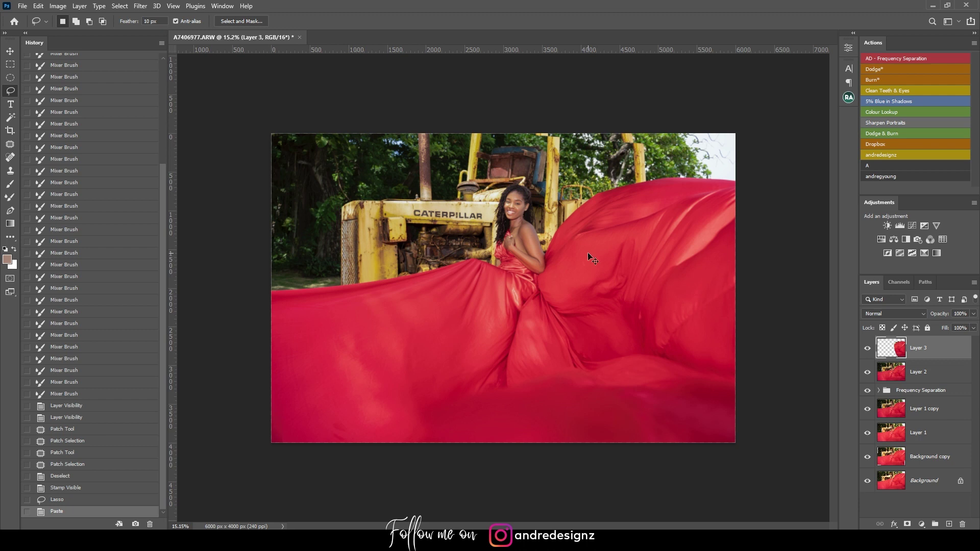
Flip the copied fabric horizontally, move it to the opposite edge of the image and apply the transformation.
key(ctrl+t)
right_click(635, 261)
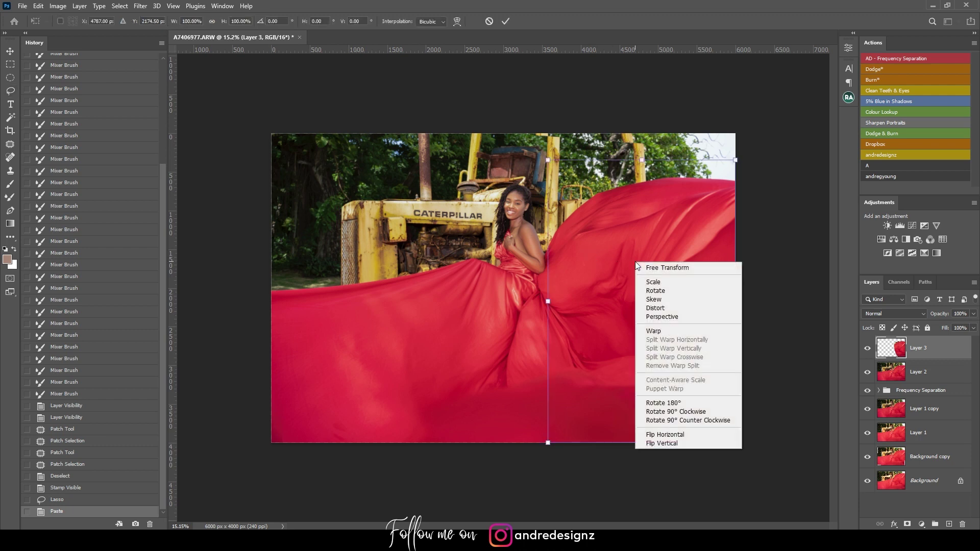
click(688, 435)
drag(680, 353, 399, 353)
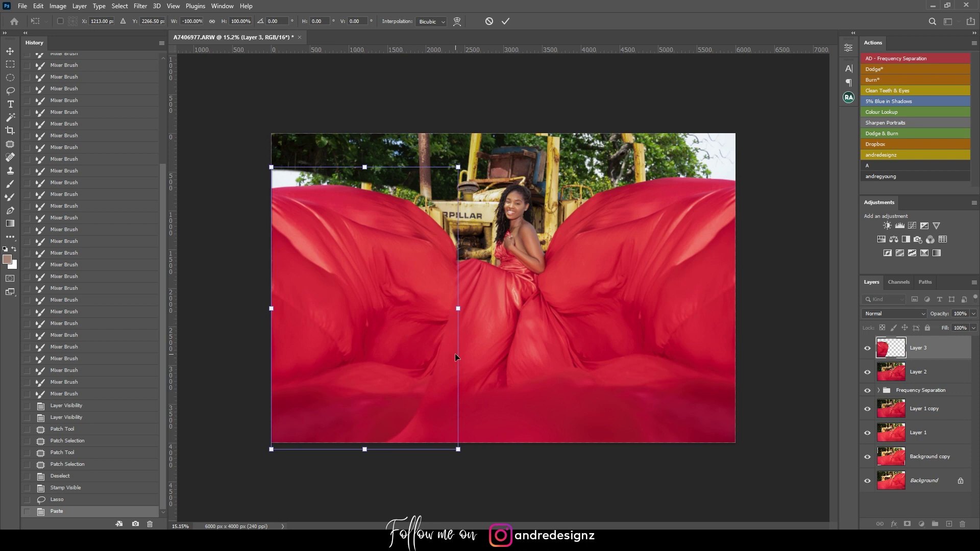
key(Return)
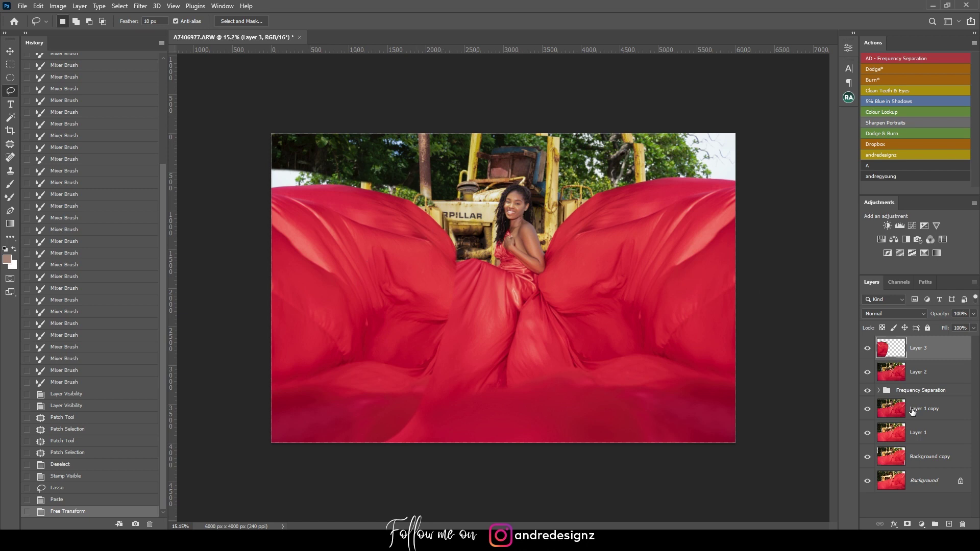
Add a layer mask to the flipped fabric layer and set up a black brush with 72% flow.
click(908, 524)
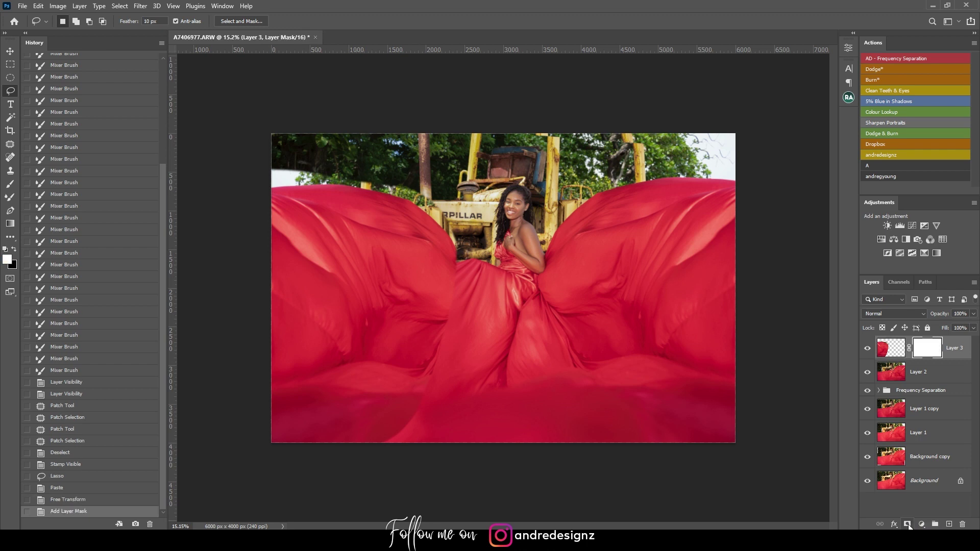
click(14, 250)
key(b)
click(301, 20)
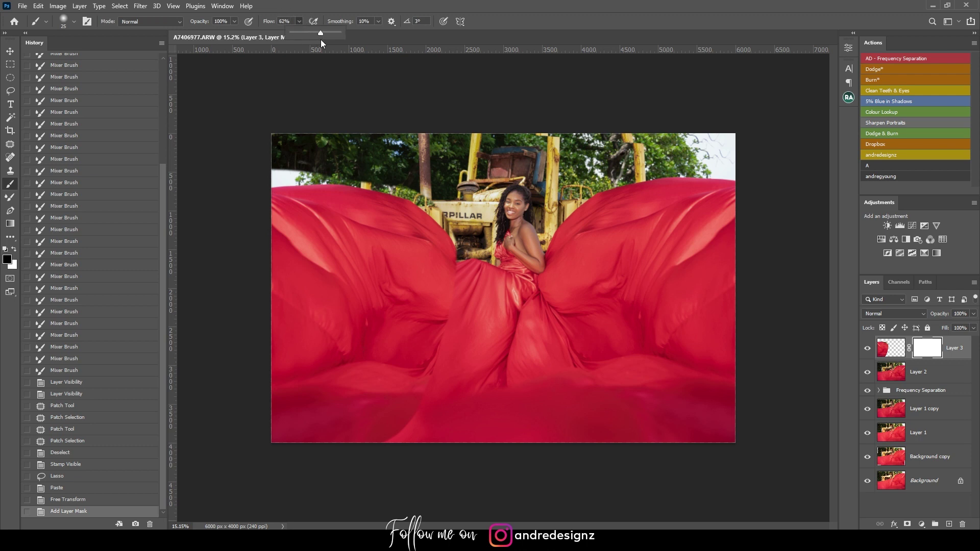
click(329, 9)
Paint black on the mask to blend the mirrored fabric's inner edge into the skirt below the woman's waist.
key(bracketright)
key(bracketright)
key(bracketright)
key(bracketright)
key(bracketright)
key(bracketright)
key(bracketright)
key(bracketright)
key(bracketright)
key(bracketright)
key(bracketright)
key(bracketright)
key(bracketright)
key(bracketright)
key(bracketright)
key(bracketright)
key(bracketright)
key(bracketright)
key(bracketright)
key(bracketleft)
key(bracketleft)
drag(451, 368, 384, 457)
mouse_move(422, 415)
mouse_down()
mouse_move(378, 459)
mouse_move(396, 443)
mouse_up()
drag(460, 345, 421, 396)
drag(458, 288, 398, 398)
drag(427, 315, 403, 329)
mouse_move(464, 292)
mouse_down()
mouse_move(385, 359)
mouse_move(461, 295)
mouse_move(428, 302)
mouse_move(447, 320)
mouse_move(412, 367)
mouse_move(458, 322)
mouse_move(395, 410)
mouse_up()
mouse_move(436, 366)
mouse_down()
mouse_move(389, 440)
mouse_move(402, 432)
mouse_up()
key(bracketleft)
key(bracketleft)
key(bracketleft)
click(460, 304)
key(bracketleft)
click(413, 324)
click(390, 361)
click(395, 346)
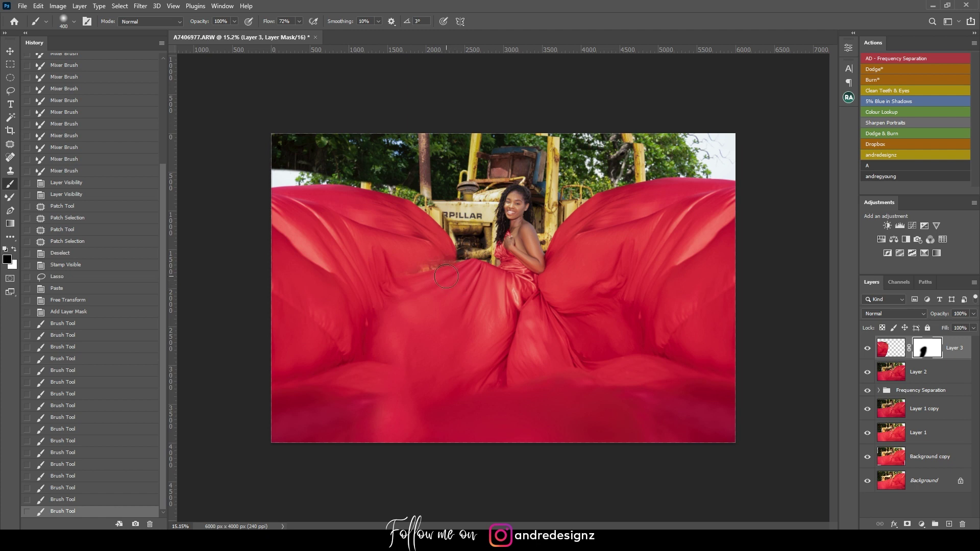
Paint white on the mask with a 400 px brush to restore the mirrored fabric's folds beside the skirt.
key(x)
mouse_move(414, 274)
mouse_down()
mouse_move(443, 264)
mouse_move(401, 289)
mouse_up()
drag(378, 325, 370, 332)
drag(403, 302, 366, 325)
mouse_move(410, 286)
mouse_down()
mouse_move(375, 319)
mouse_move(388, 306)
mouse_up()
mouse_move(451, 278)
mouse_down()
mouse_move(449, 263)
mouse_move(429, 266)
mouse_move(401, 301)
mouse_move(385, 258)
mouse_move(360, 232)
mouse_up()
drag(311, 259, 299, 306)
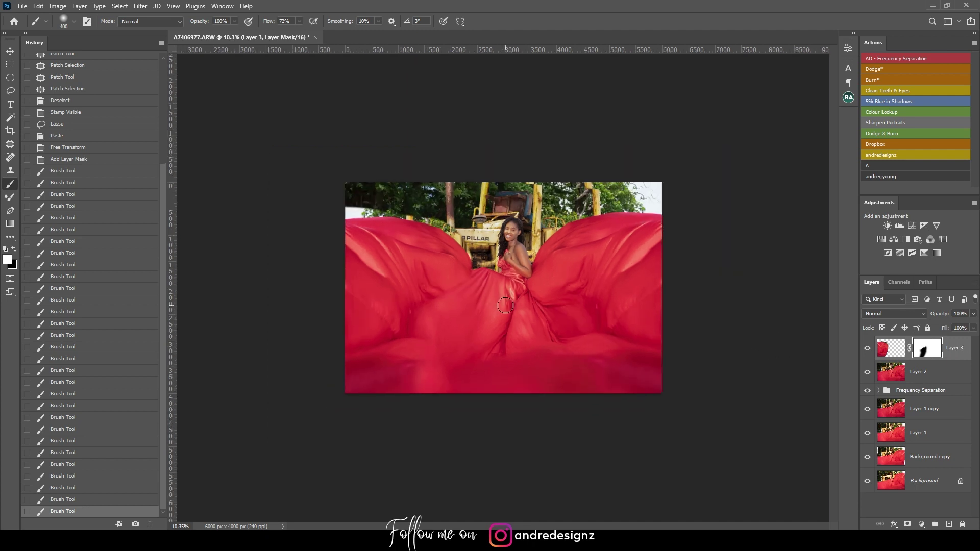
scroll(505, 305, up, 1)
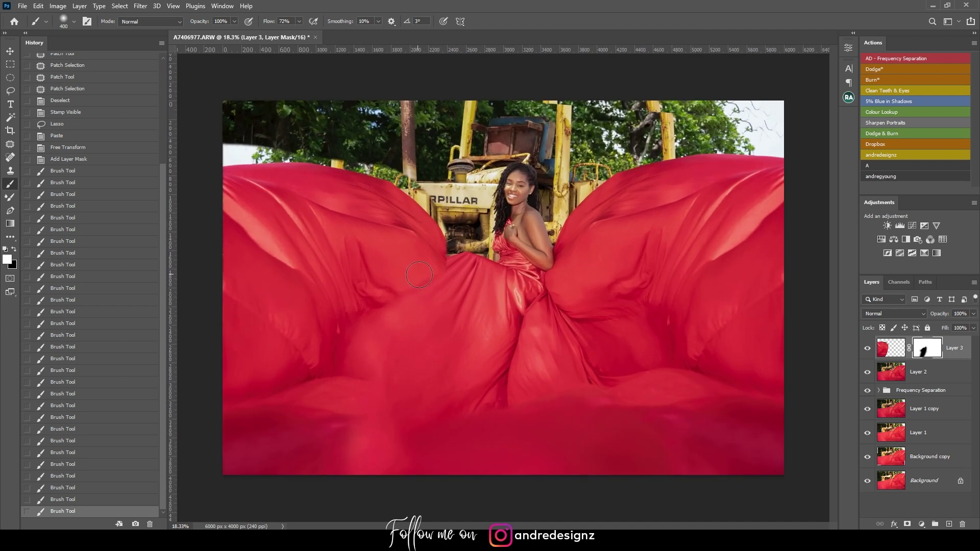
scroll(504, 279, down, 2)
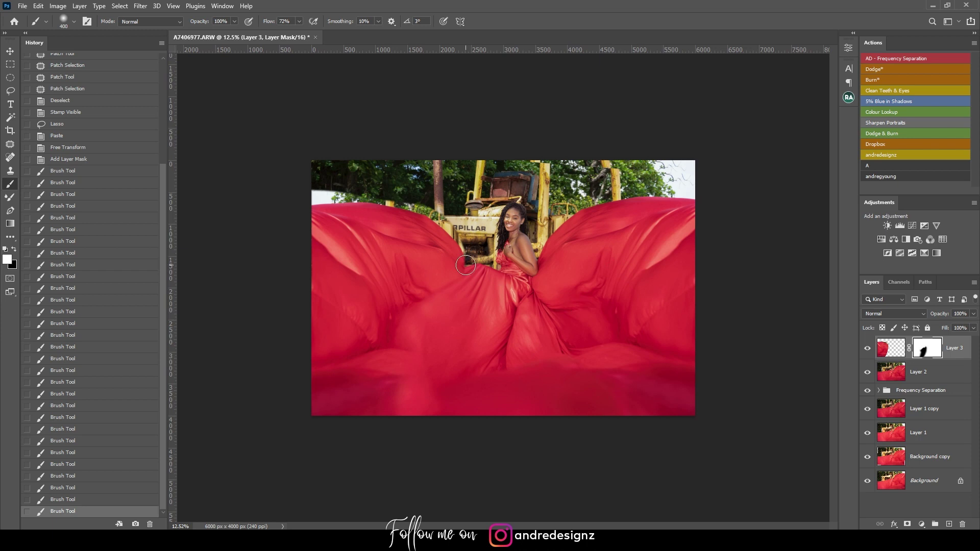
key(ctrl+plus)
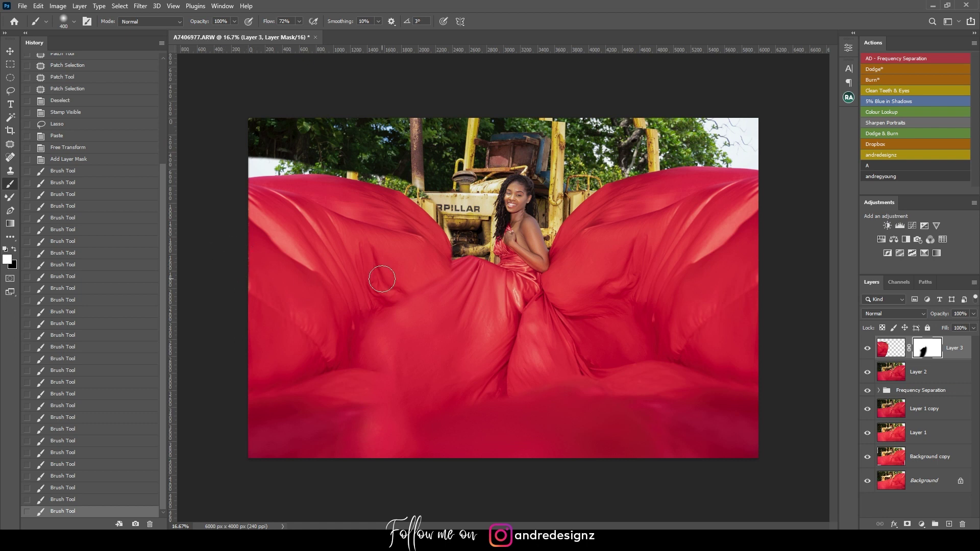
drag(402, 298, 376, 320)
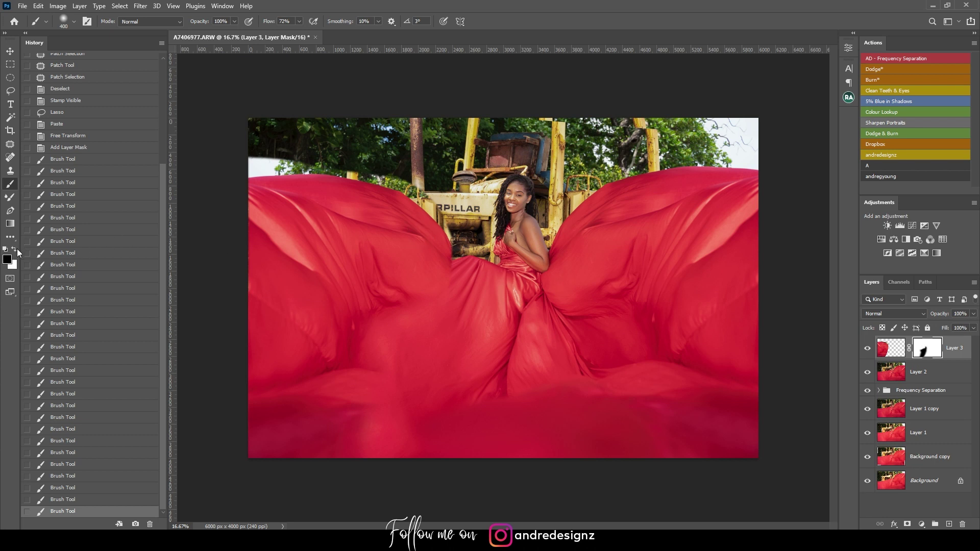
Reduce the brush to 90 px and paint black on the mask along the mirrored fabric's upper inner edge to uncover the tractor.
key(bracketleft)
key(bracketleft)
key(bracketleft)
drag(451, 232, 454, 236)
key(bracketleft)
key(bracketleft)
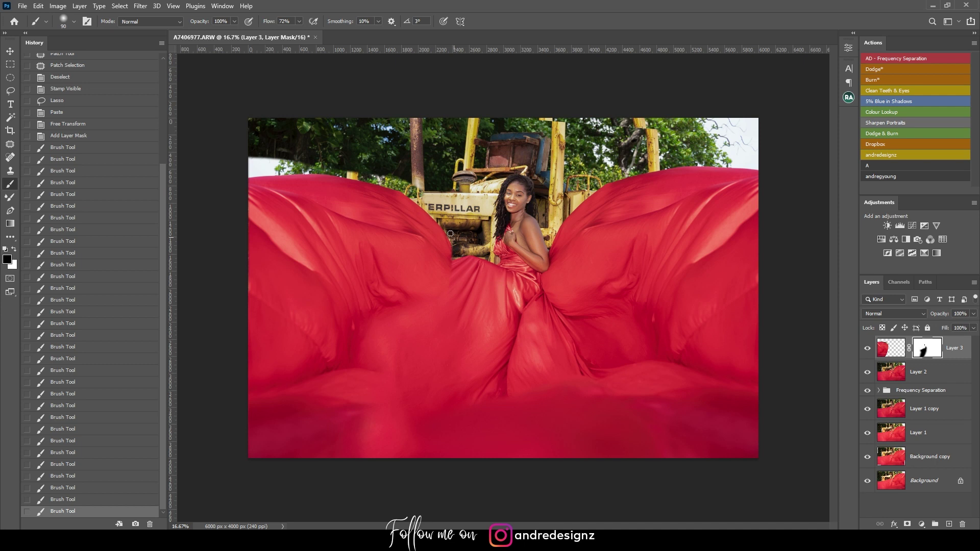
drag(447, 214, 427, 204)
key(ctrl+plus)
key(ctrl+plus)
key(ctrl+plus)
key(ctrl+plus)
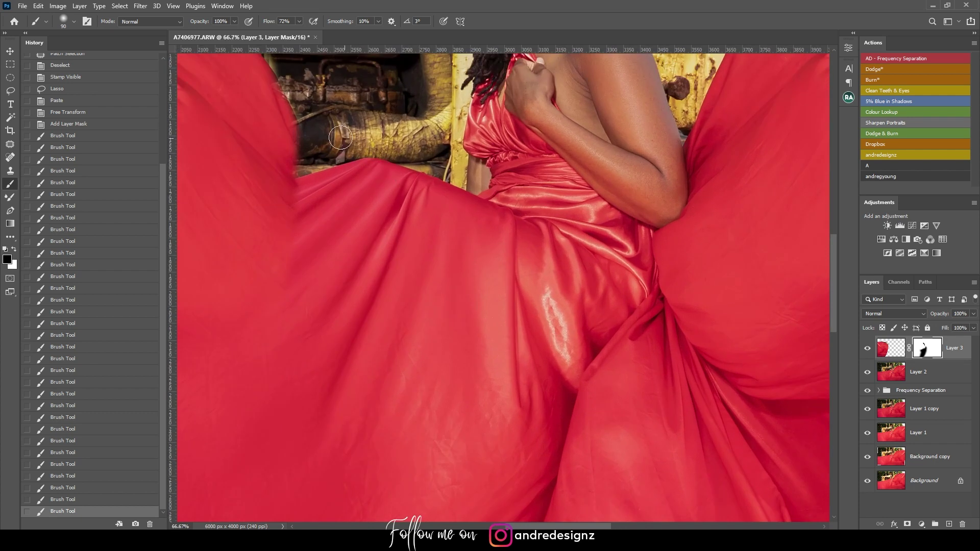
drag(321, 110, 511, 273)
drag(353, 159, 630, 341)
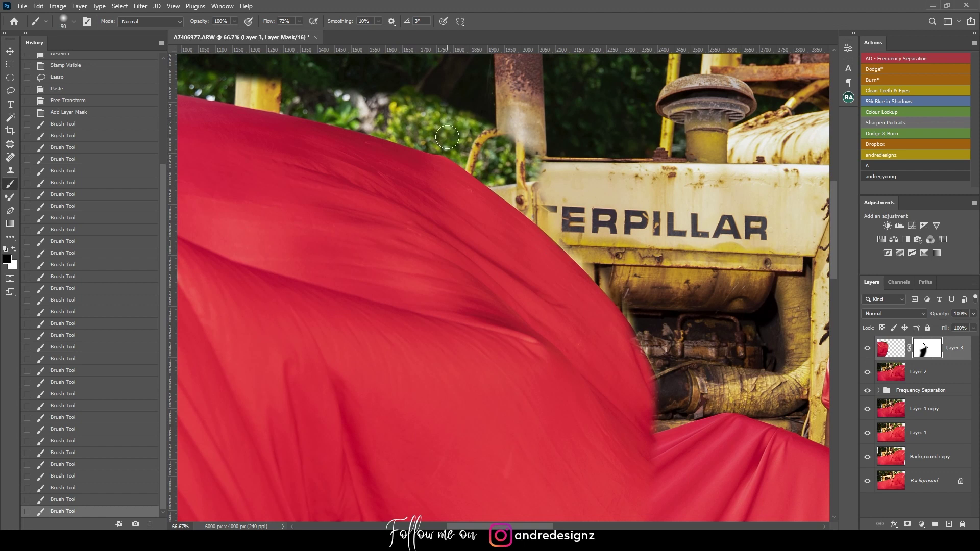
Draw a closed Pen path that follows the mirrored fabric's upper edge and loops around the trees and tractor above it.
scroll(447, 137, down, 5)
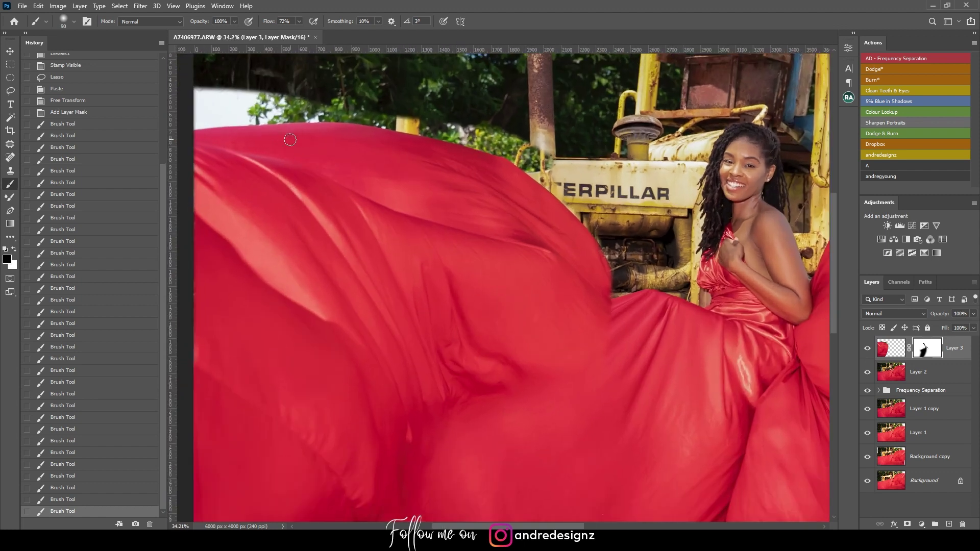
drag(290, 140, 382, 200)
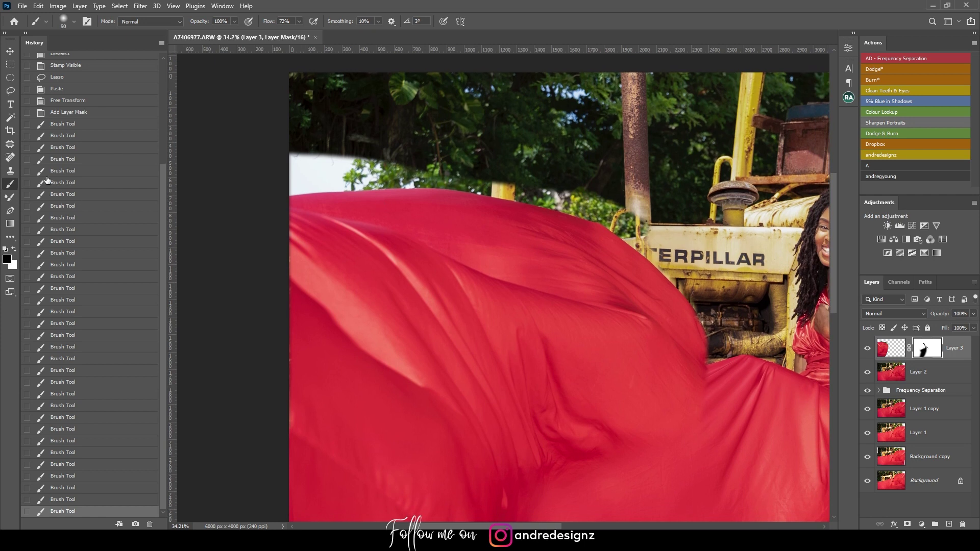
key(p)
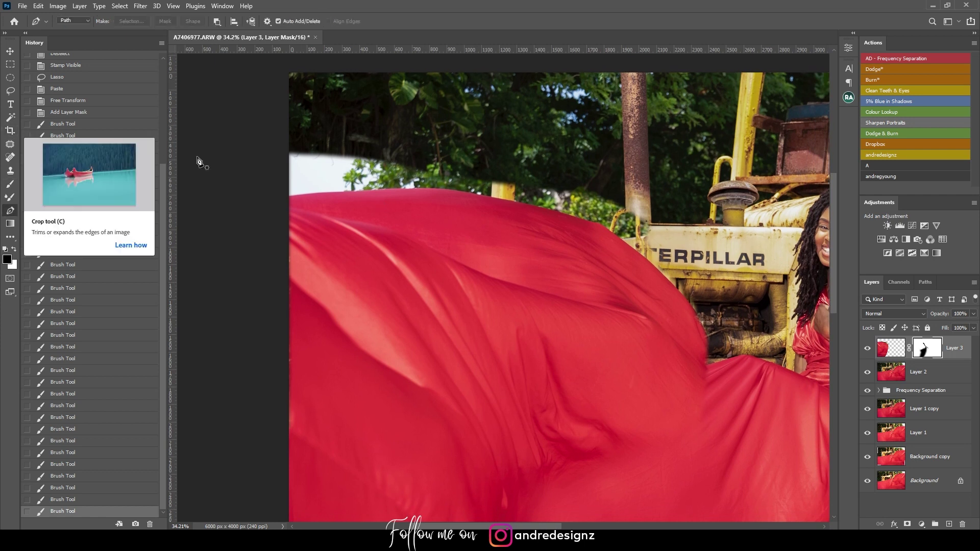
click(287, 197)
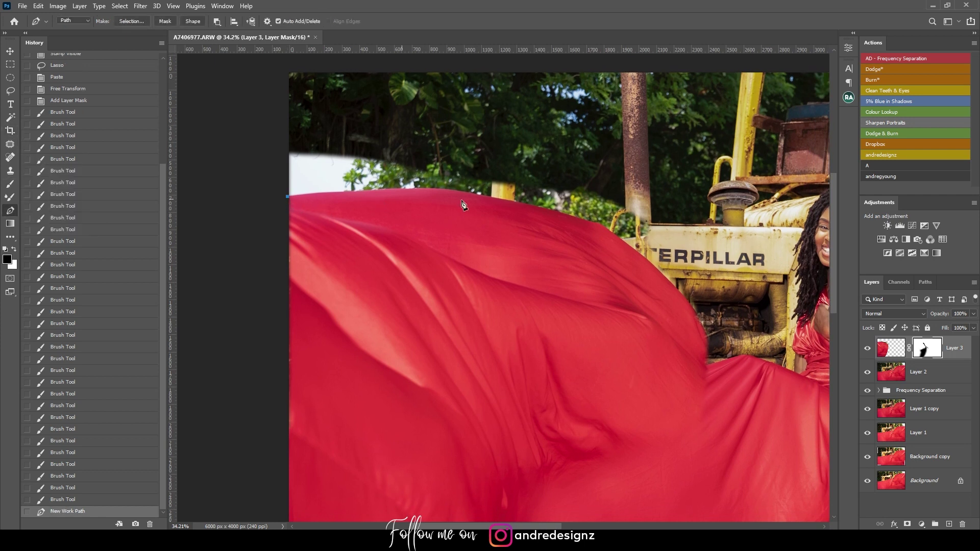
drag(491, 201, 525, 206)
drag(526, 205, 525, 206)
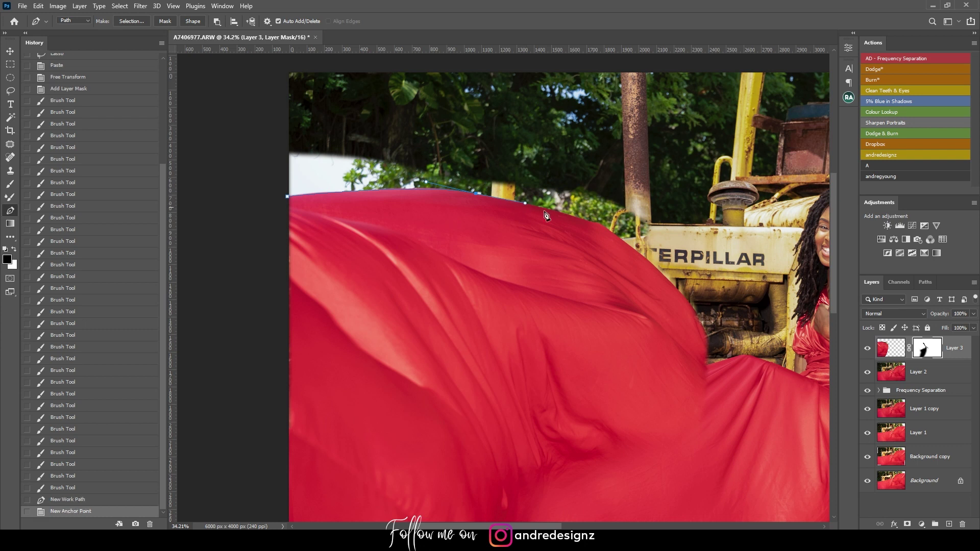
click(600, 224)
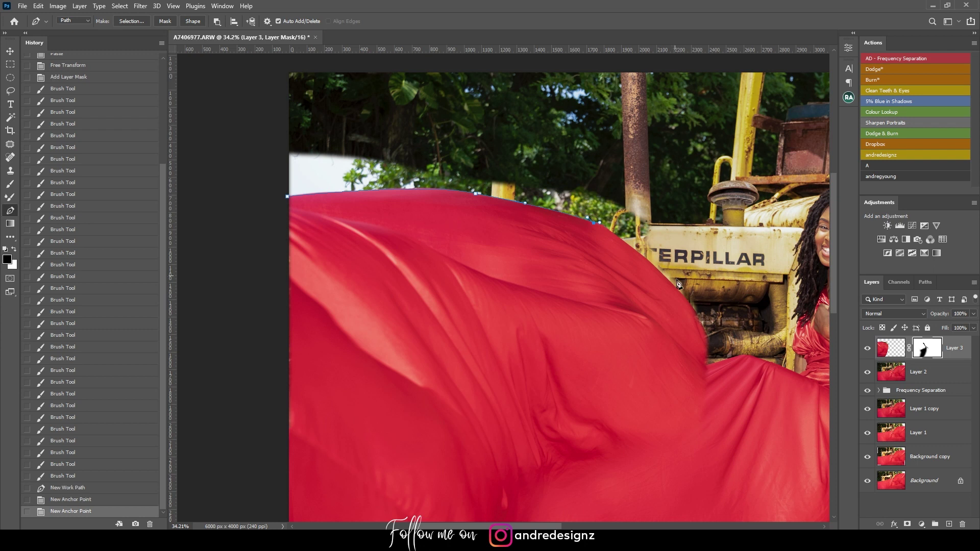
drag(713, 347, 723, 354)
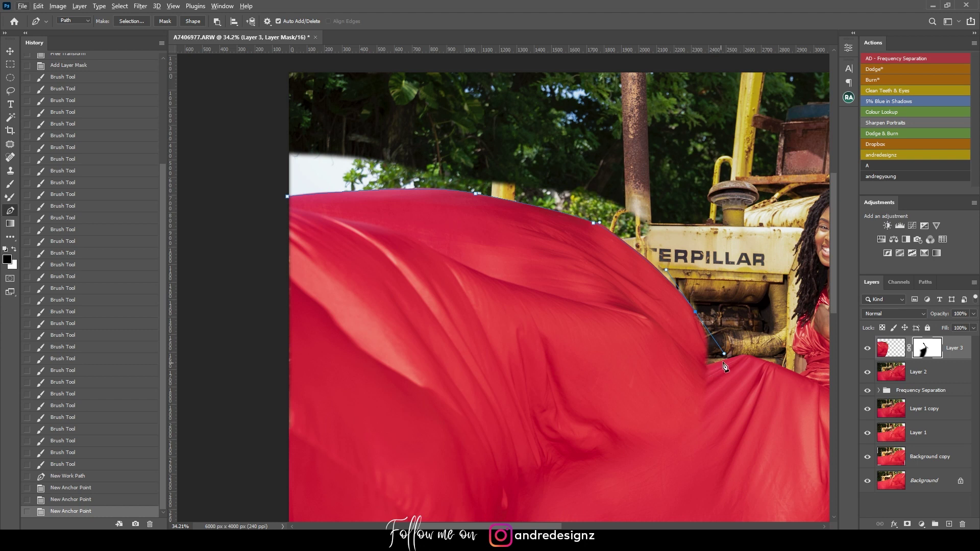
click(750, 306)
click(700, 175)
click(424, 68)
click(246, 137)
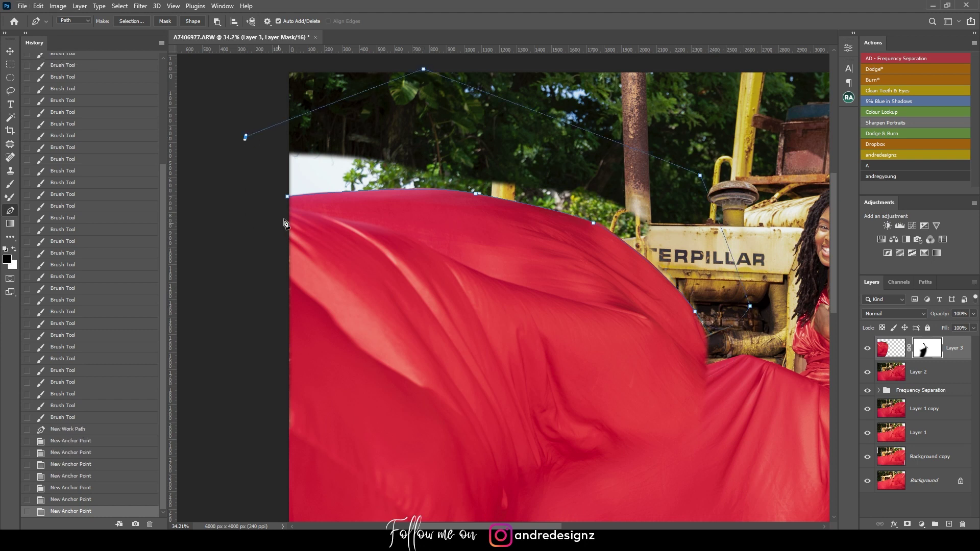
click(288, 196)
Convert the path along the fabric's upper edge into a new anti-aliased selection with a 1-pixel feather.
right_click(439, 137)
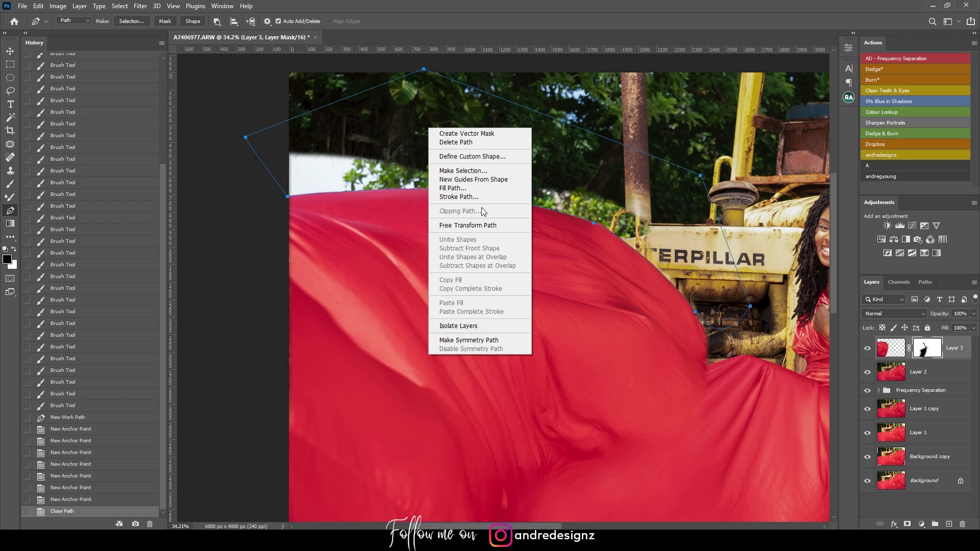
click(481, 173)
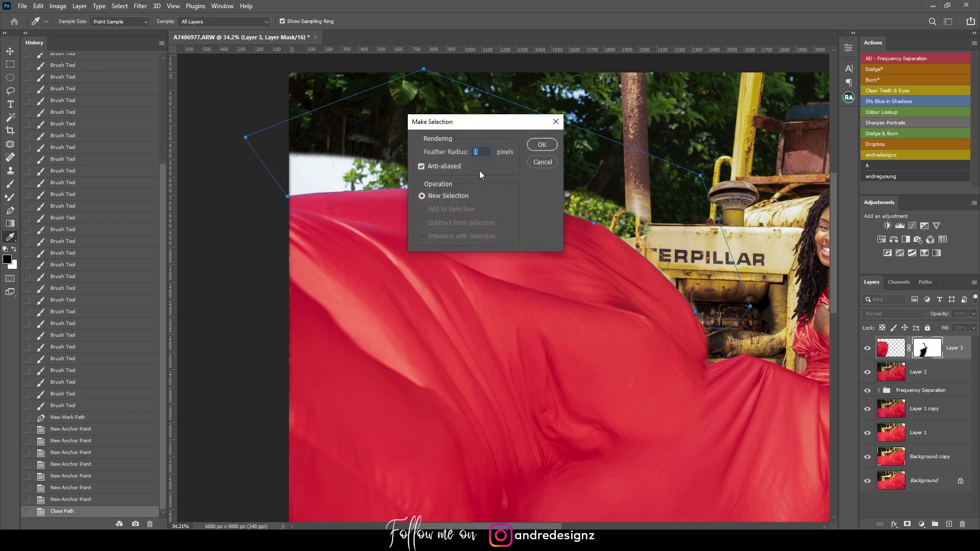
click(536, 146)
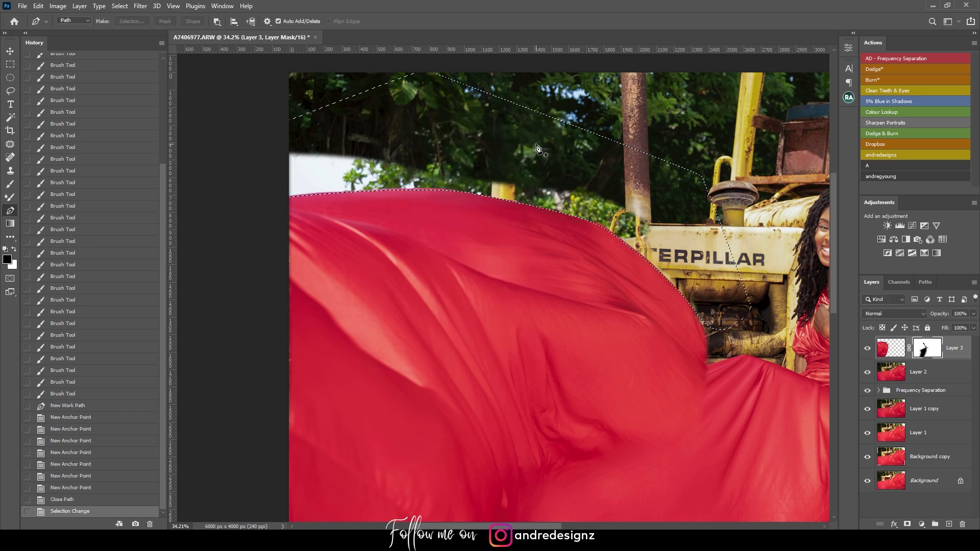
Clear the selected area on the mirrored fabric's layer mask and invert the selection.
key(Delete)
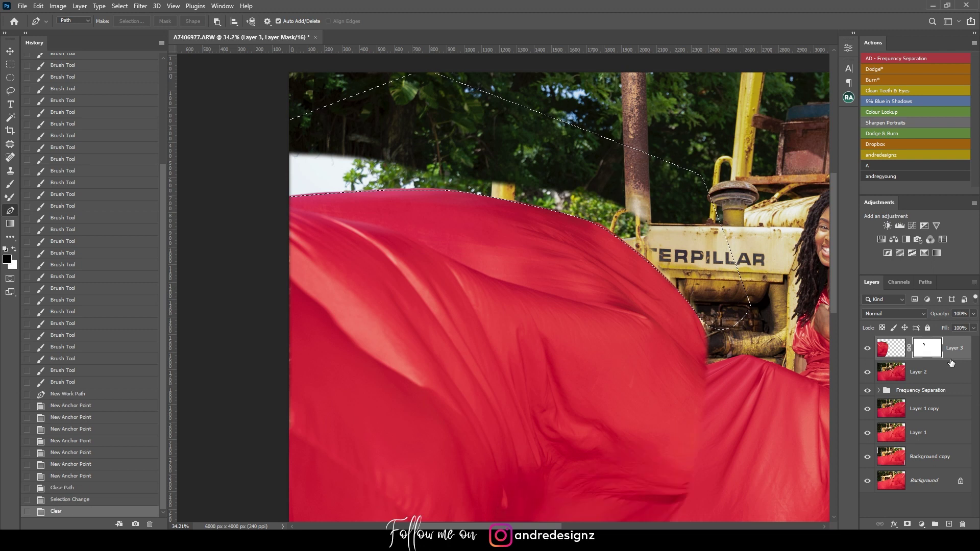
key(Delete)
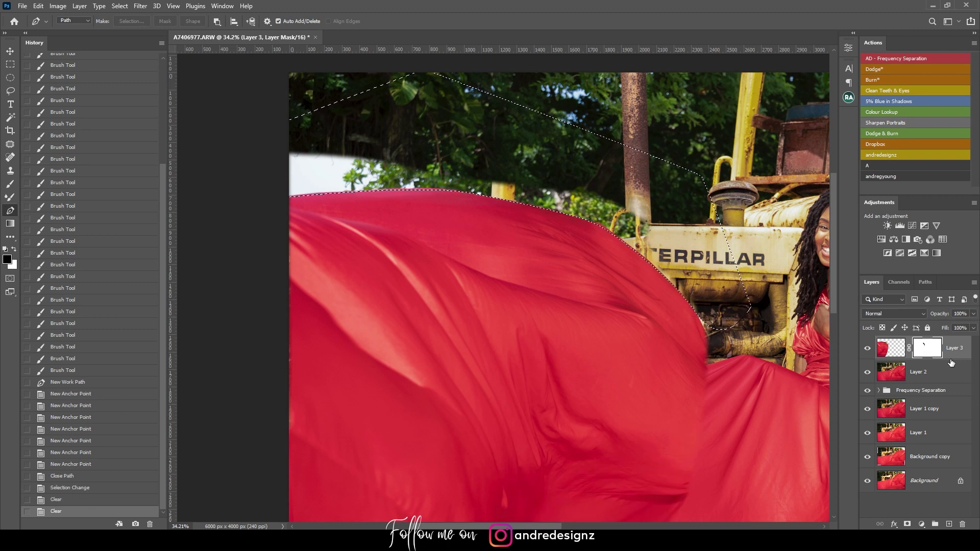
key(ctrl+shift+i)
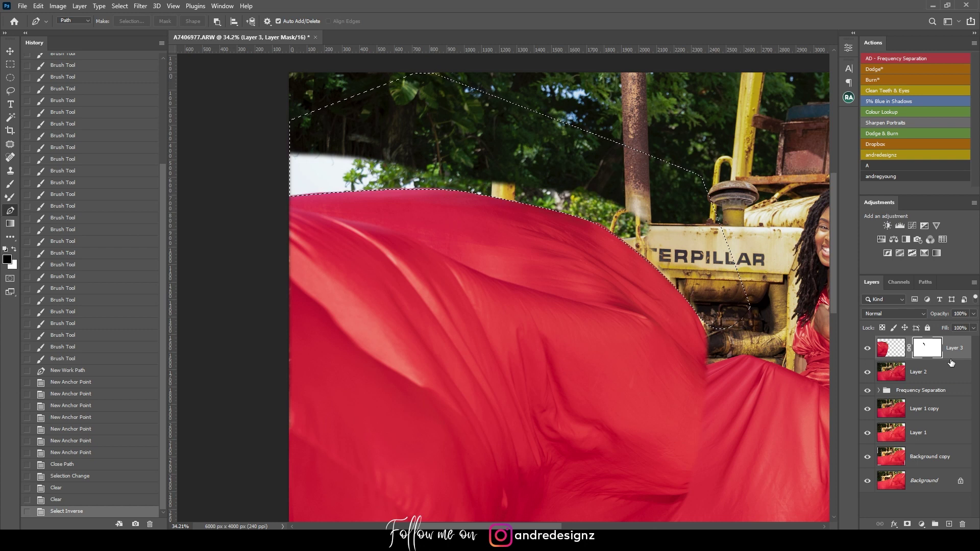
Try clearing the inverted selection on the layer mask and undo both clears.
key(Delete)
key(Delete)
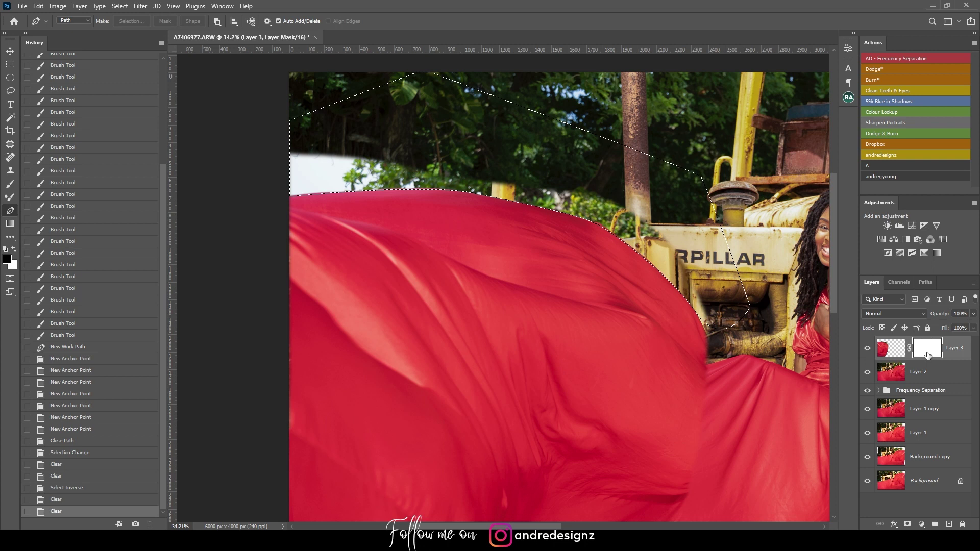
key(ctrl+z)
key(ctrl+z)
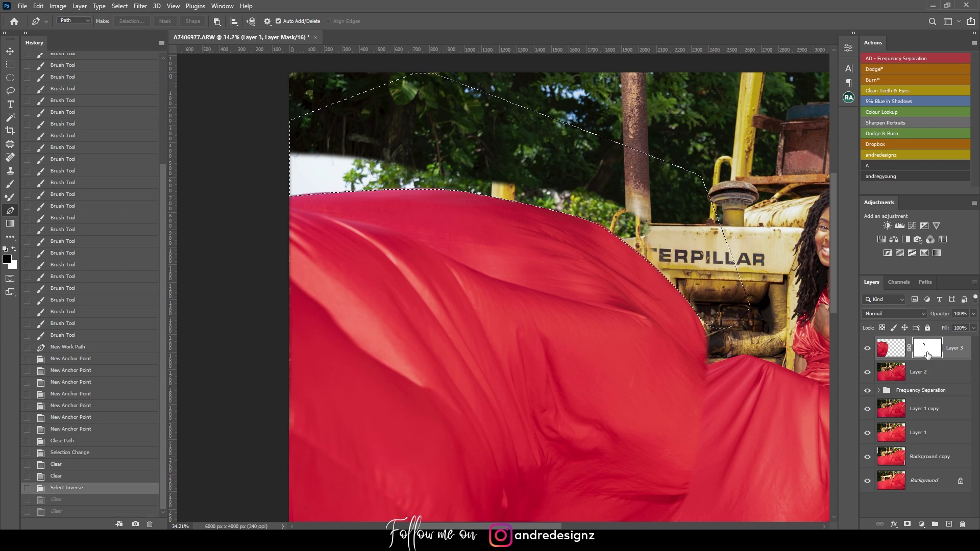
Delete the leftover background above the fabric from the mirrored fabric layer's image content and deselect.
click(894, 350)
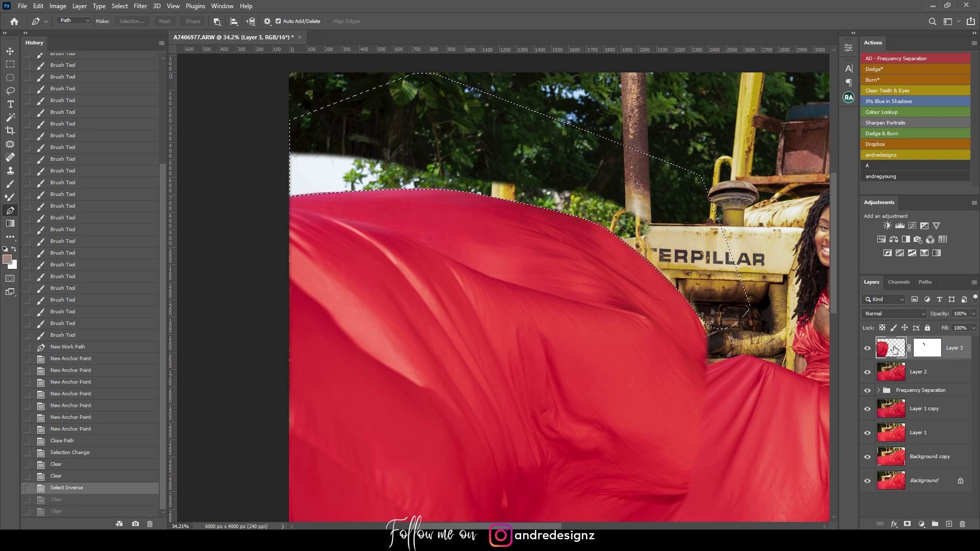
key(Delete)
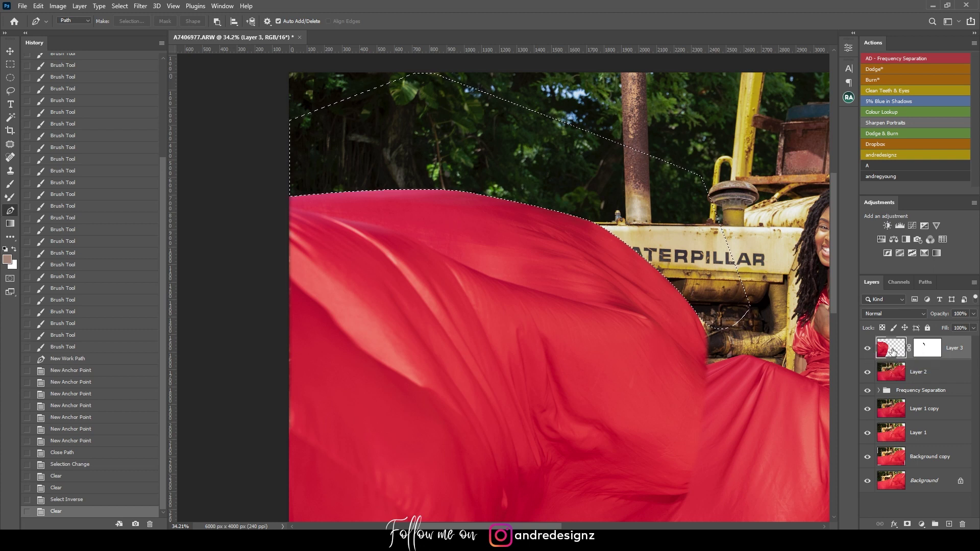
key(ctrl+d)
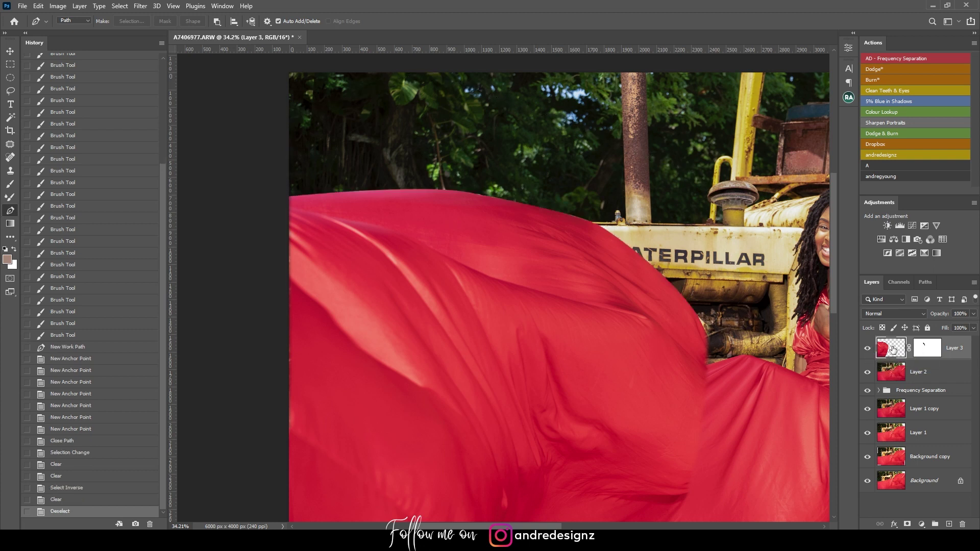
Start a Warp transform on the mirrored fabric layer and stretch its inner edge toward the woman's skirt.
key(ctrl+0)
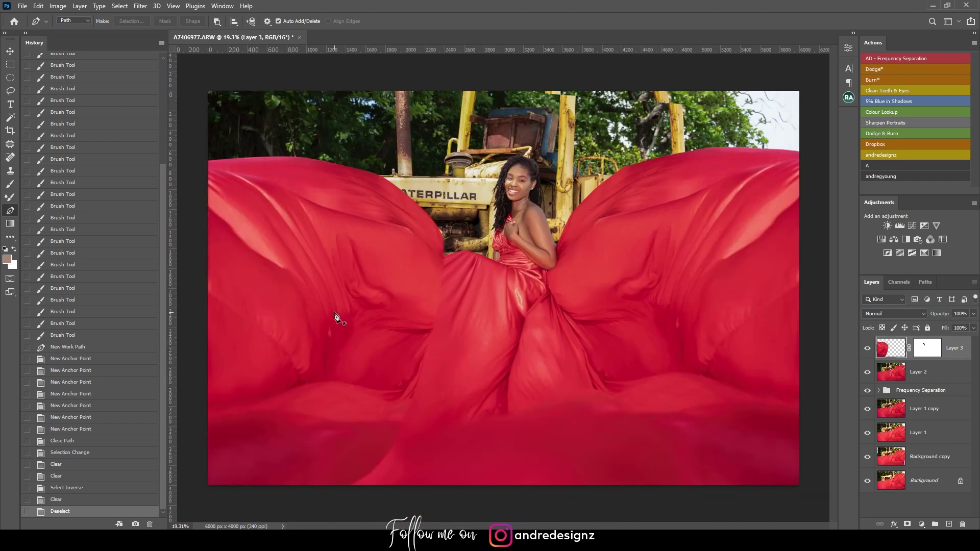
scroll(336, 315, down, 4)
scroll(439, 265, up, 11)
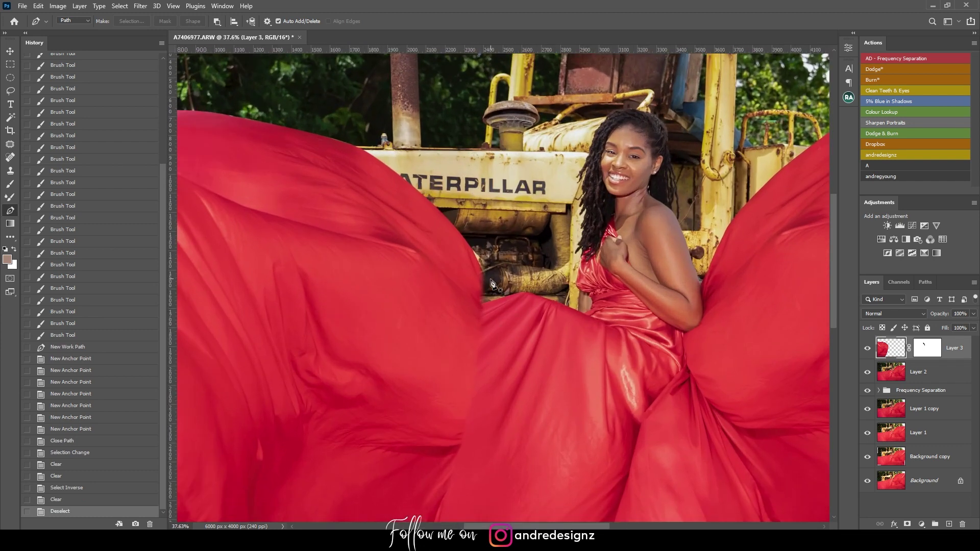
scroll(493, 283, up, 1)
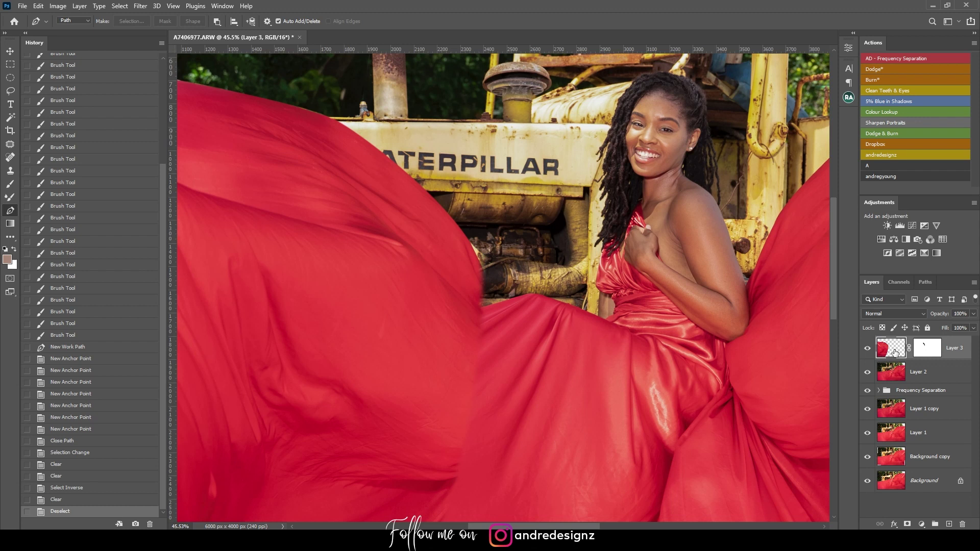
key(ctrl+t)
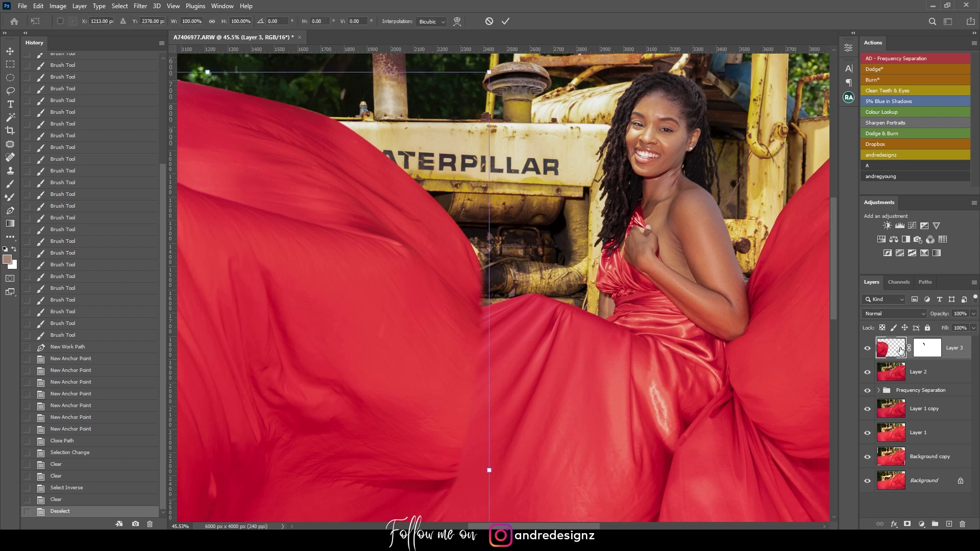
right_click(394, 154)
click(446, 225)
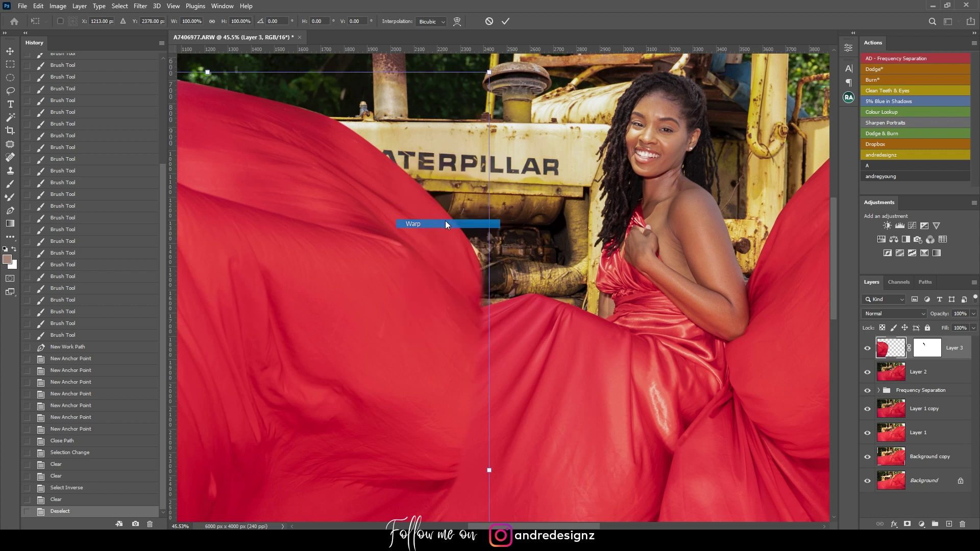
drag(490, 335, 547, 480)
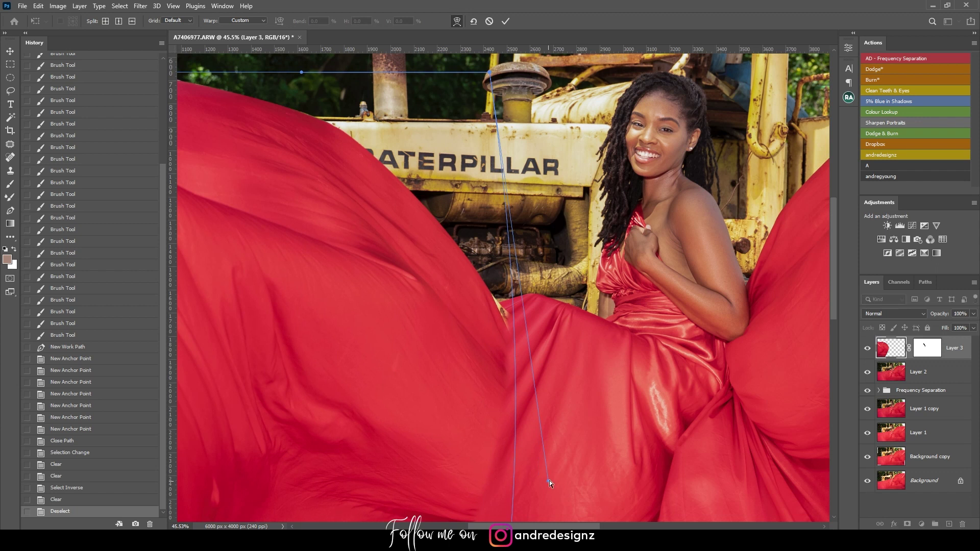
Pull the warp's upper inner corner slightly down, ease the inner edge handle upward, and apply the warp.
drag(488, 73, 491, 93)
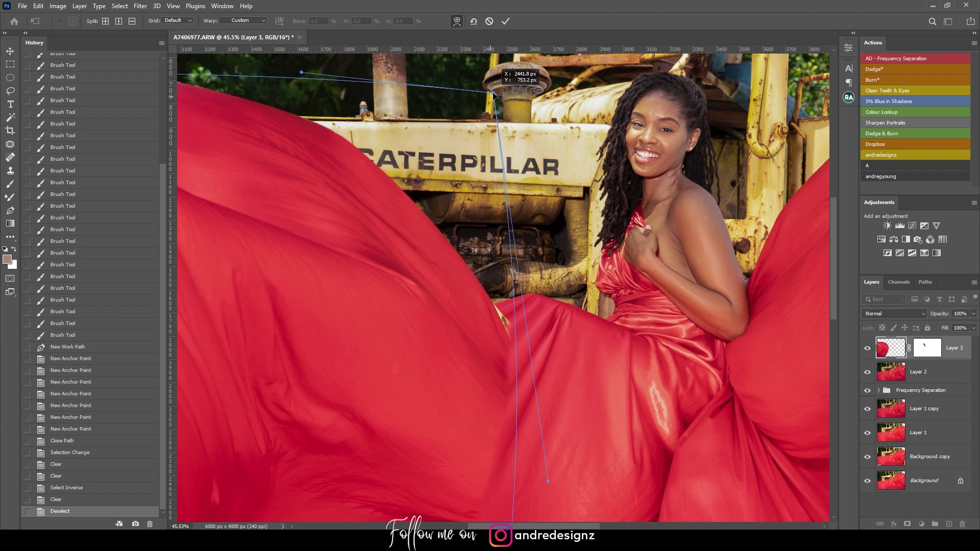
scroll(515, 158, down, 6)
scroll(522, 157, up, 2)
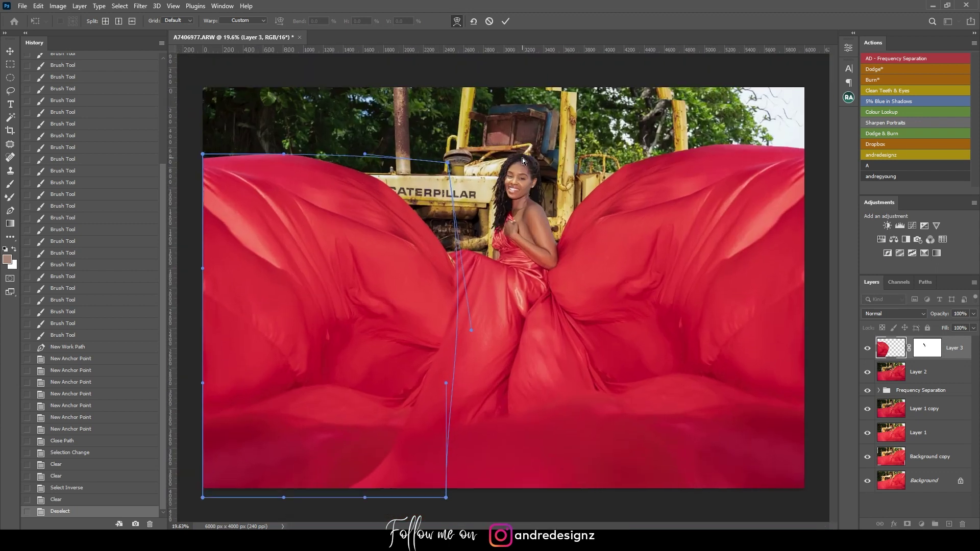
scroll(478, 209, up, 2)
scroll(478, 209, up, 1)
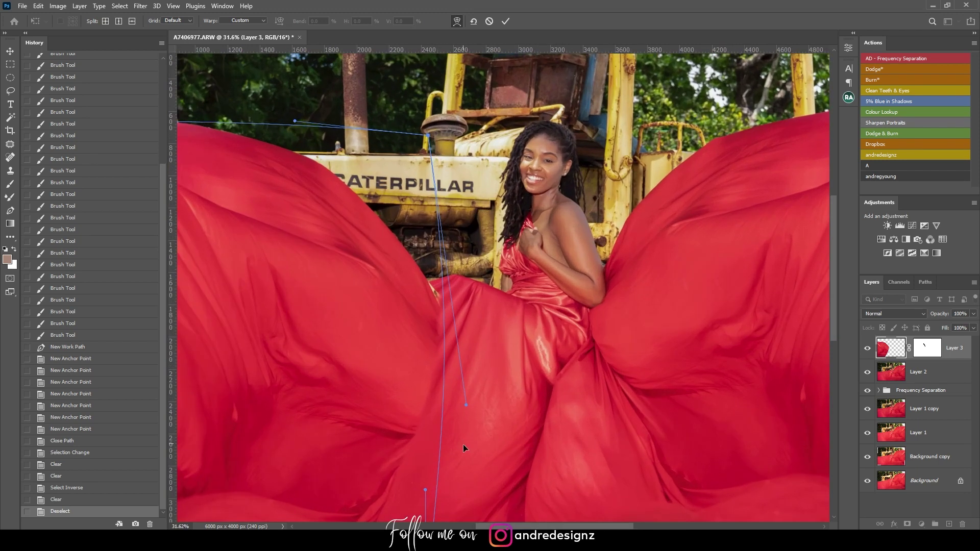
drag(464, 403, 461, 376)
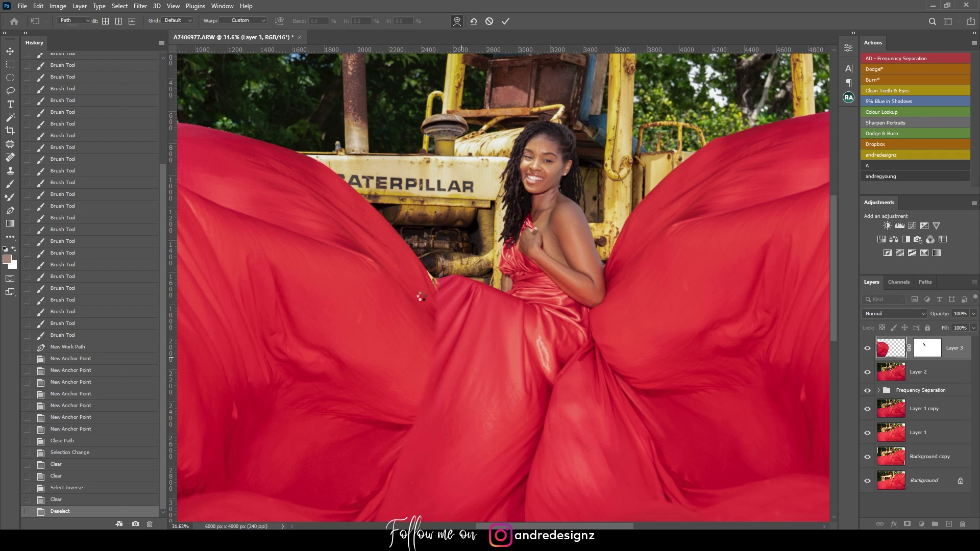
scroll(428, 279, up, 2)
key(Return)
Draw a closed Pen path around the light leftover sliver where the mirrored fabric meets the skirt.
key(p)
scroll(428, 279, up, 5)
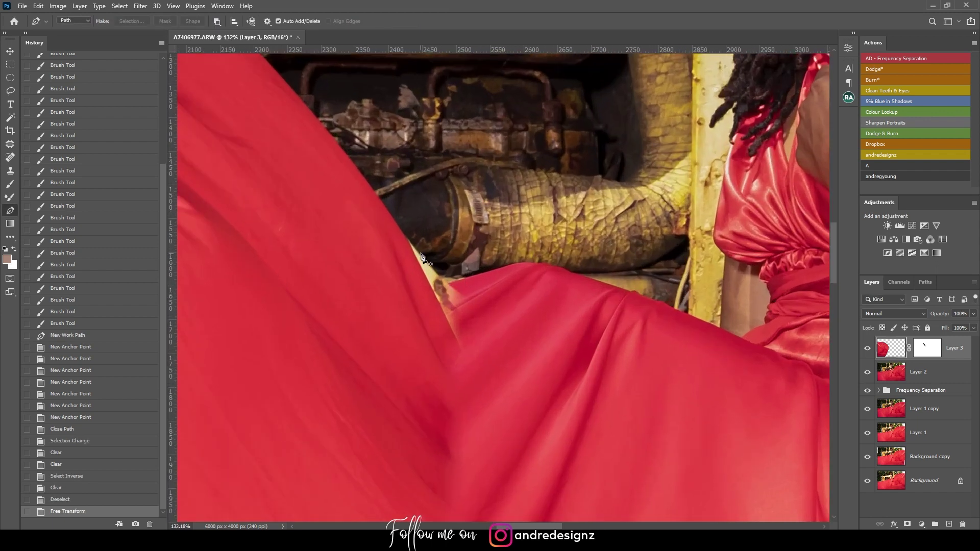
click(404, 238)
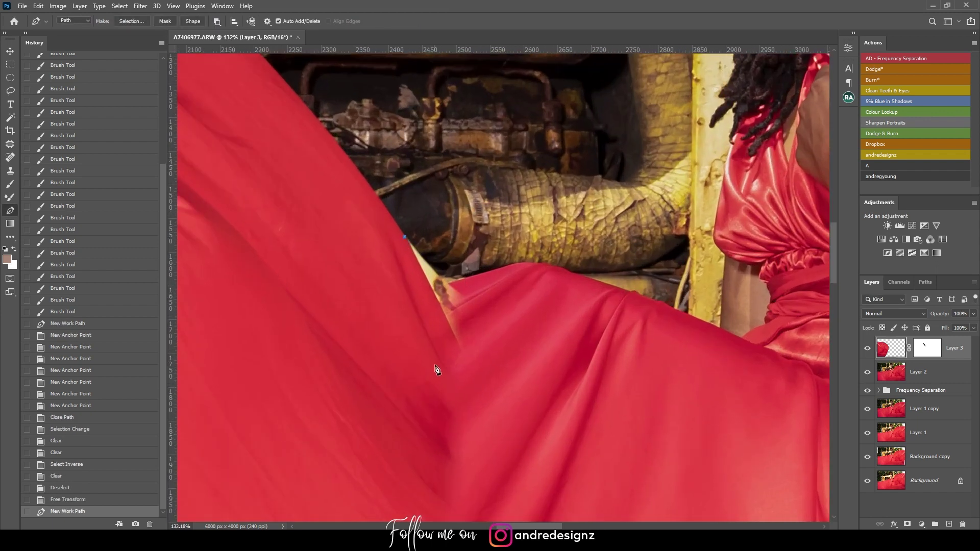
key(ctrl+z)
click(456, 346)
click(475, 327)
click(493, 289)
click(474, 247)
click(430, 223)
click(405, 238)
Convert the path around the leftover sliver into a selection.
right_click(423, 244)
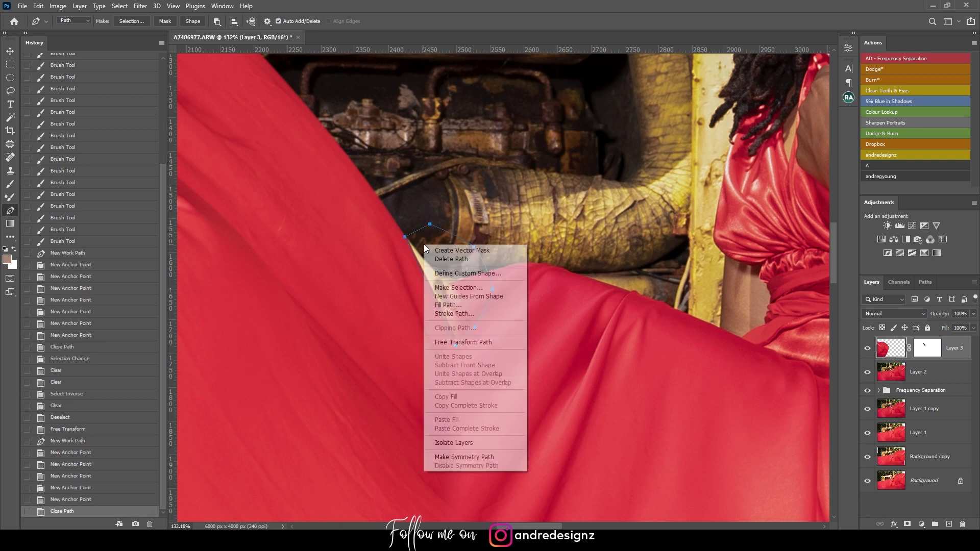
click(464, 294)
click(543, 145)
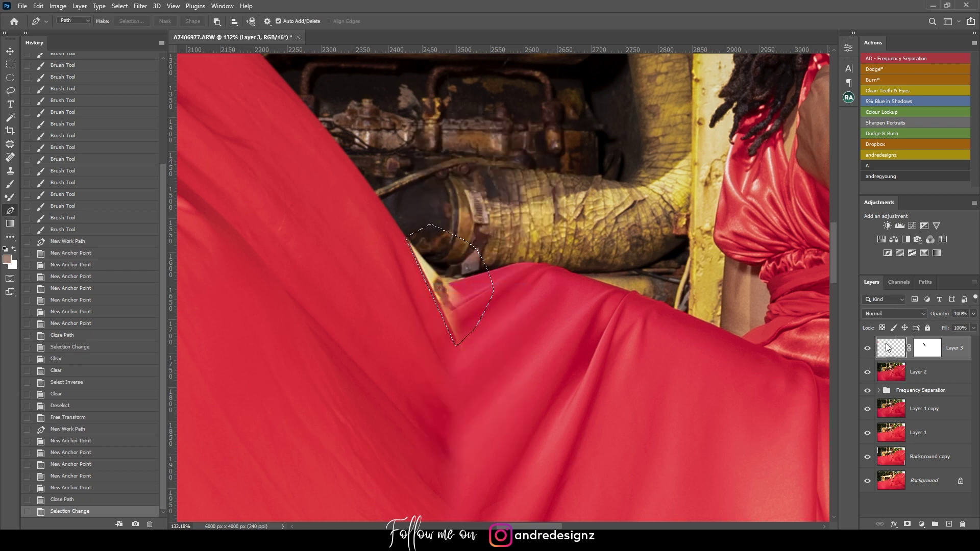
Invert the selection, clear the leftover sliver from the mirrored fabric layer, and deselect.
key(Delete)
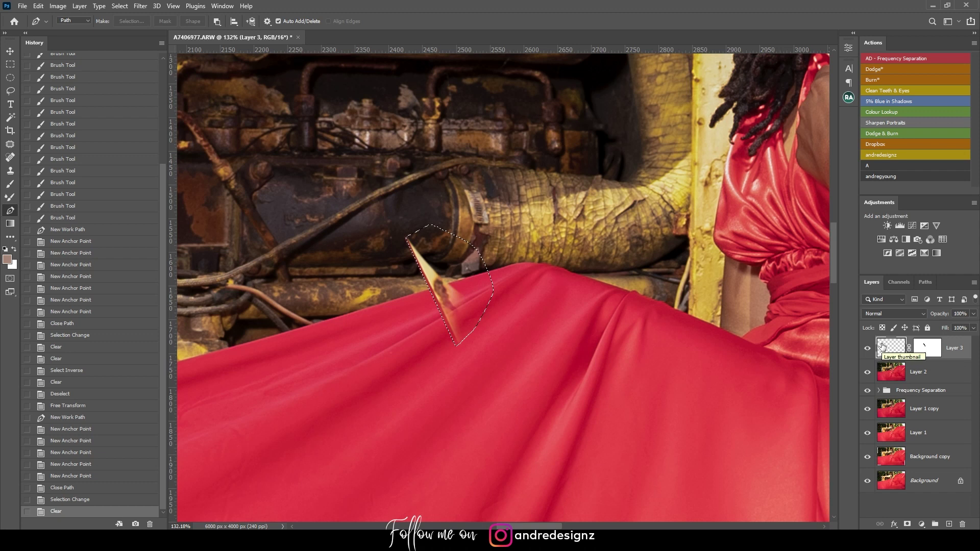
key(ctrl+z)
key(ctrl+shift+i)
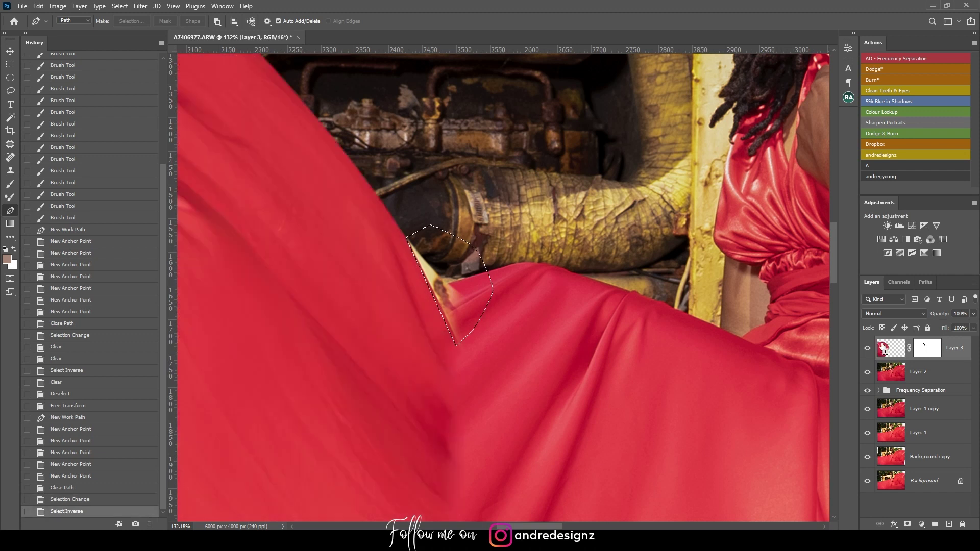
key(Delete)
key(ctrl+d)
scroll(549, 318, down, 12)
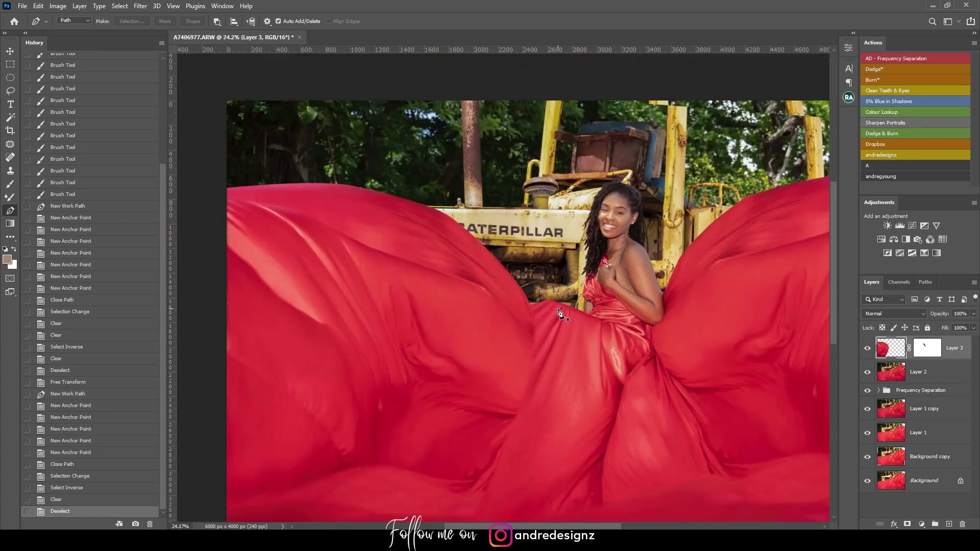
Stamp all visible layers into a new top layer and duplicate that layer.
scroll(420, 255, up, 5)
scroll(420, 259, up, 5)
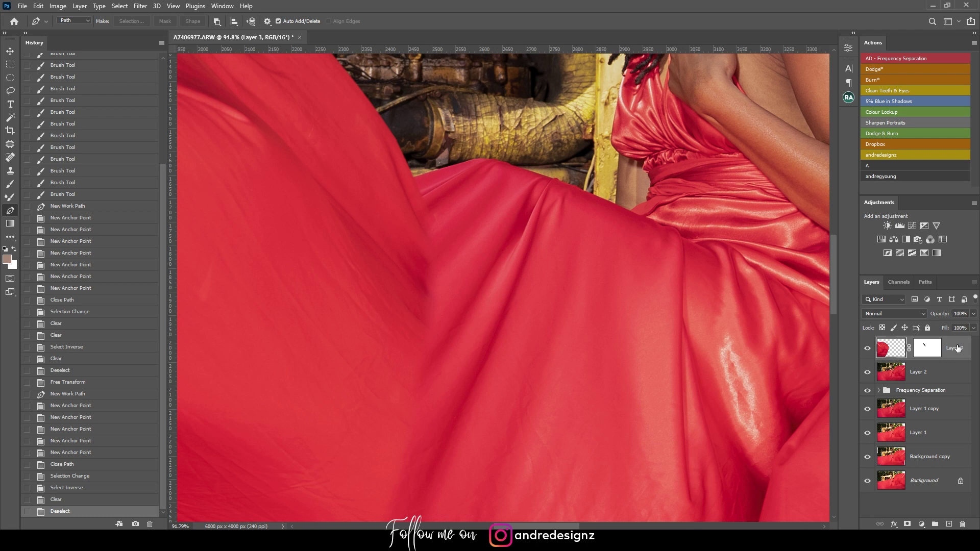
key(ctrl+shift+alt+e)
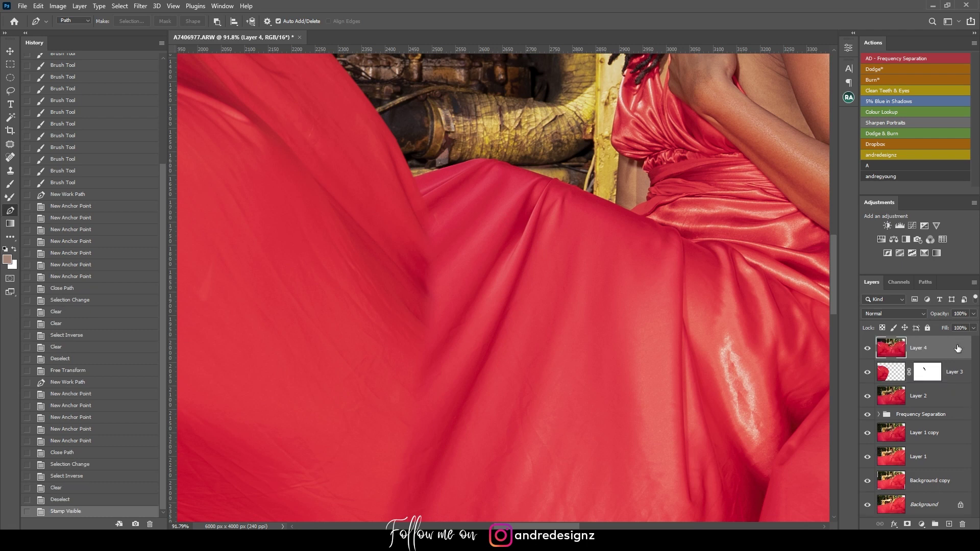
key(ctrl+j)
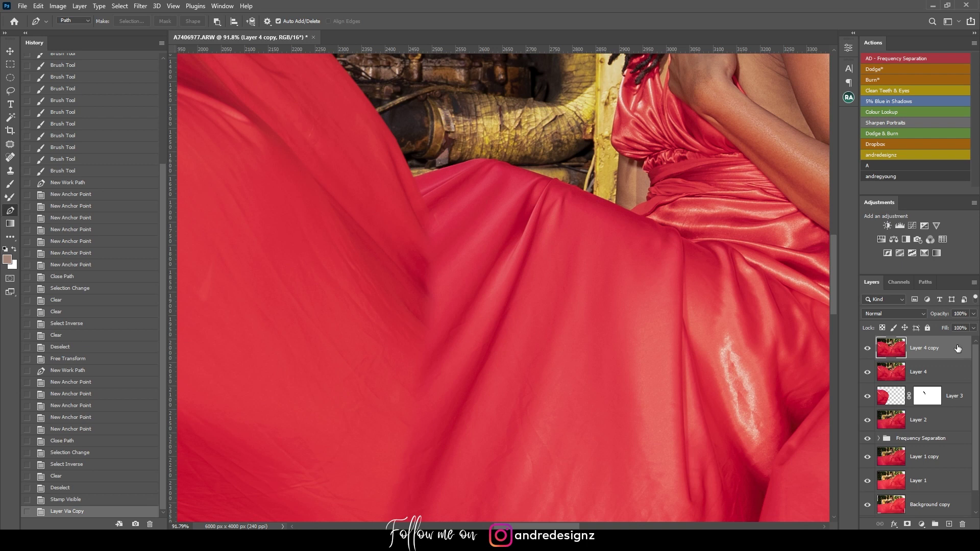
With the Clone Stamp reduced to size 70, clone over the upper seam between mirrored fabric and skirt, and undo the last two strokes.
key(s)
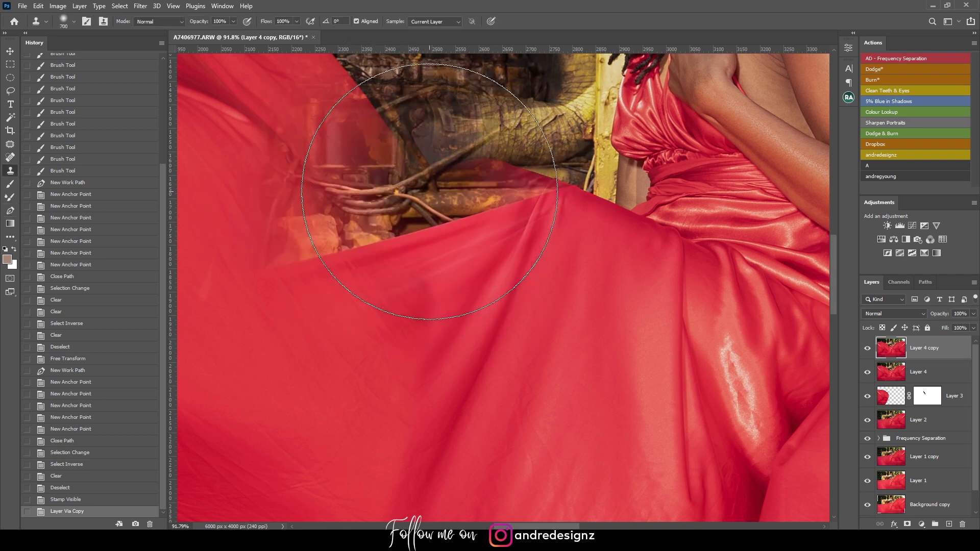
key(bracketleft)
key(bracketleft)
key(bracketleft)
key(bracketleft)
key(bracketleft)
key(bracketleft)
key(bracketleft)
key(bracketleft)
key(bracketleft)
key(bracketleft)
key(bracketleft)
key(bracketleft)
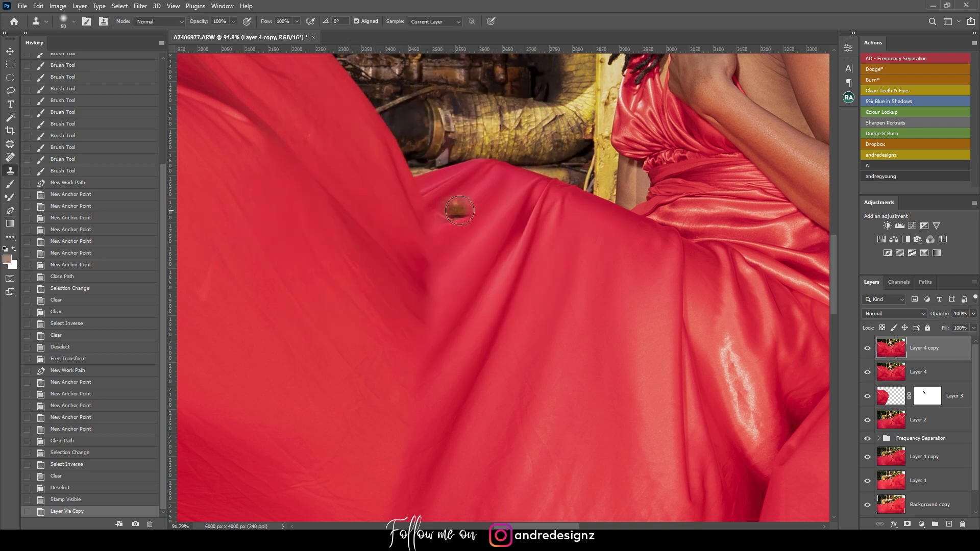
alt+click(459, 196)
mouse_move(445, 205)
mouse_down()
mouse_move(420, 223)
mouse_move(456, 191)
mouse_move(406, 216)
mouse_move(444, 192)
mouse_move(420, 185)
mouse_move(405, 208)
mouse_up()
mouse_move(441, 179)
mouse_down()
mouse_move(420, 185)
mouse_move(416, 209)
mouse_up()
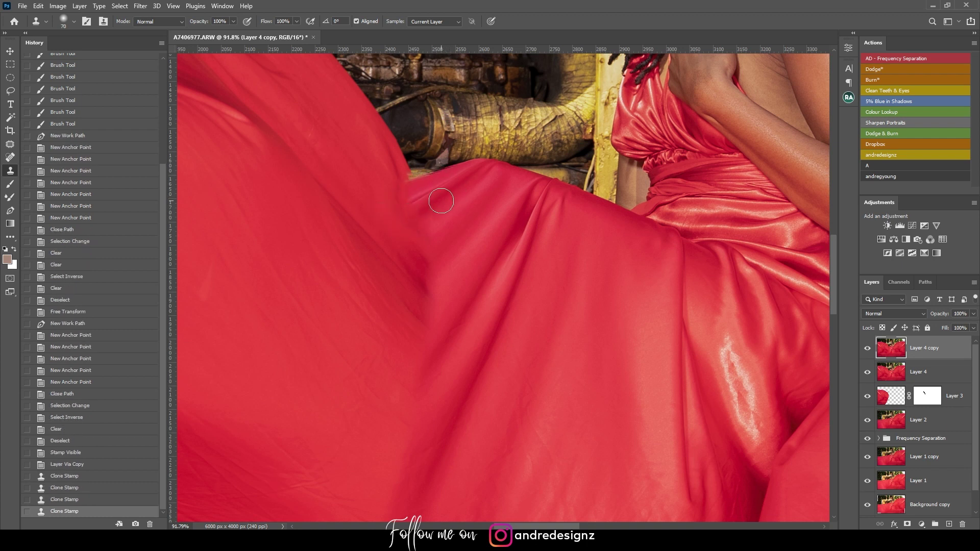
key(z)
key(ctrl+z)
key(ctrl+z)
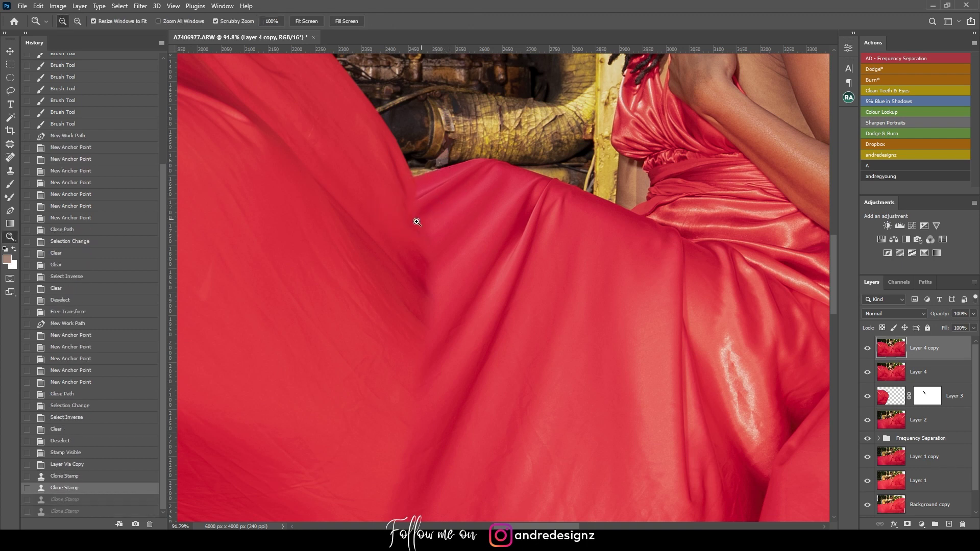
Resample the mirrored fabric's inner edge and clone it over the seam just below the notch with the skirt.
key(s)
key(alt+s)
click(399, 224)
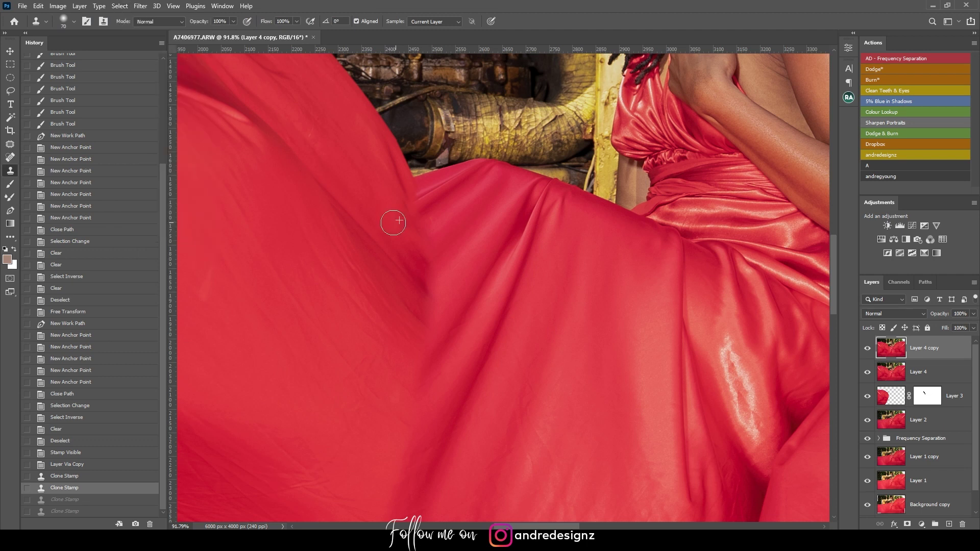
click(393, 223)
key(z)
key(z)
alt+click(393, 211)
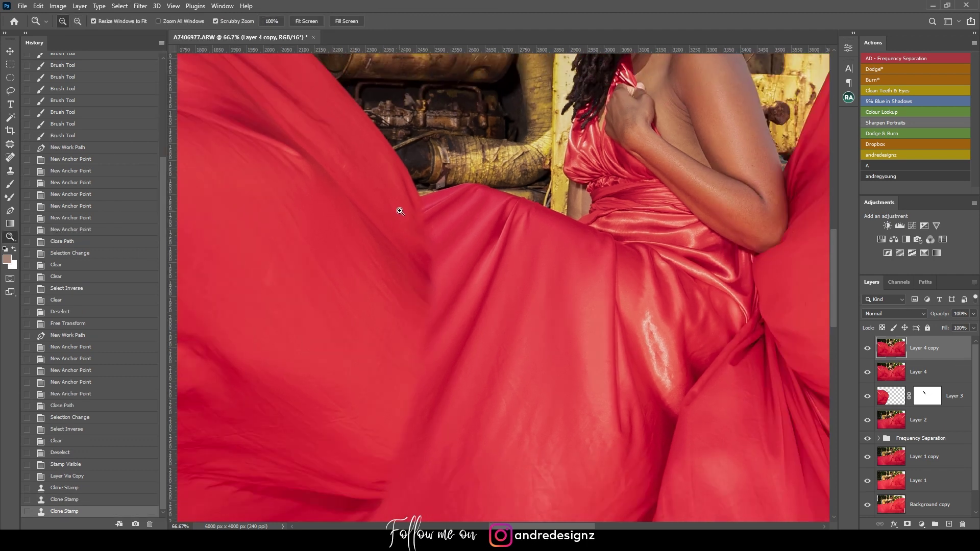
key(s)
key(alt+s)
key(Escape)
drag(399, 222, 405, 221)
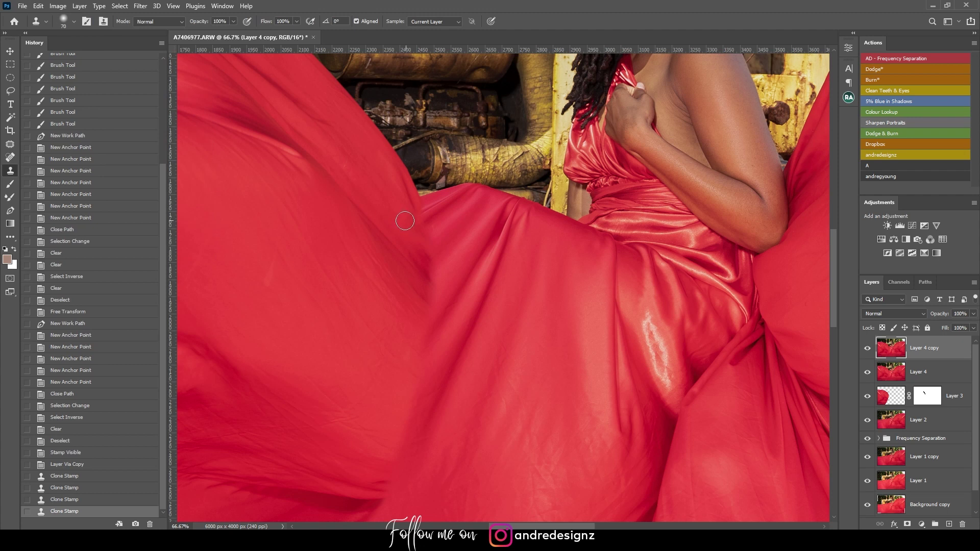
Clone further fabric along the seam from the notch down the side of the skirt to soften the transition.
click(424, 211)
click(436, 210)
click(458, 212)
click(445, 209)
click(399, 239)
click(391, 238)
click(425, 216)
click(417, 229)
mouse_move(467, 214)
mouse_down()
mouse_move(435, 249)
mouse_move(427, 281)
mouse_up()
Select every layer from Layer 4 copy down to Background copy and merge them into one layer.
scroll(429, 284, down, 5)
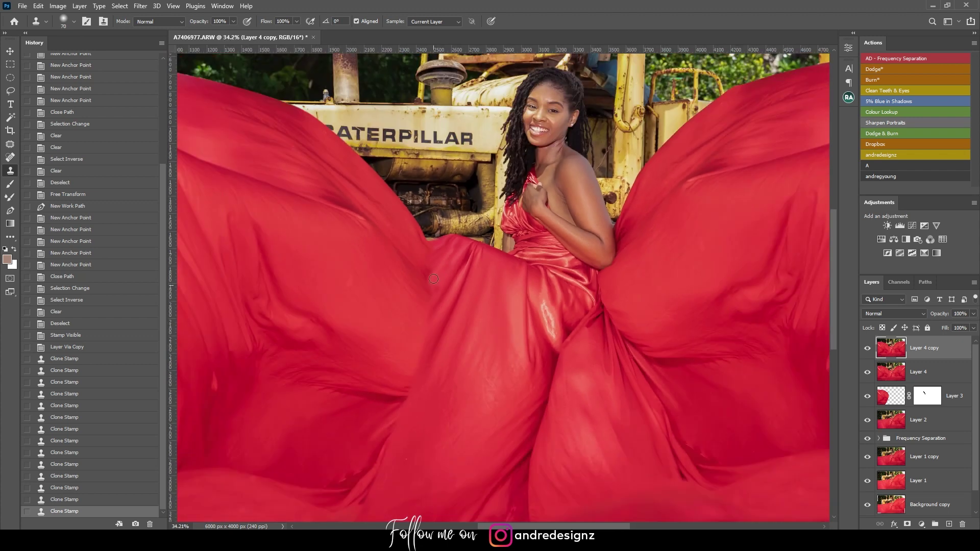
scroll(436, 312, down, 3)
scroll(437, 316, up, 3)
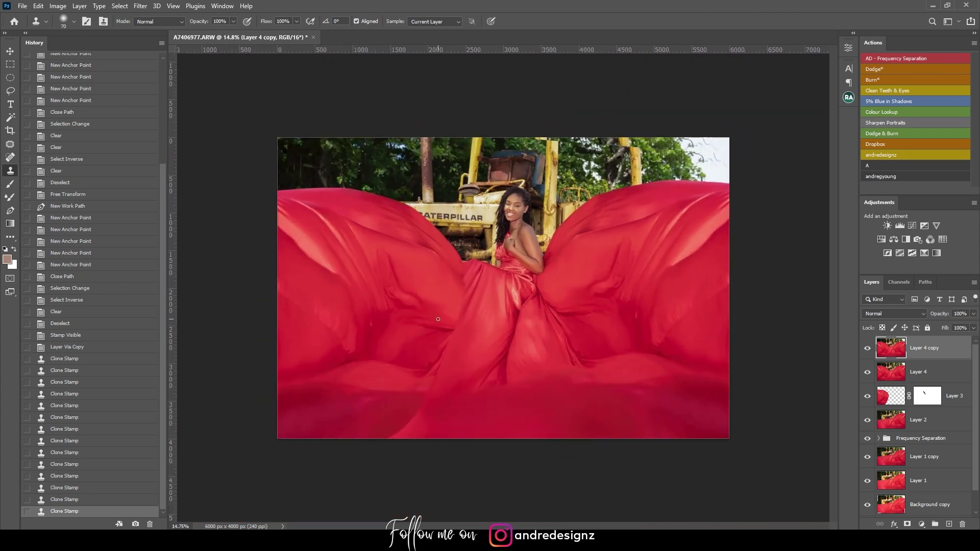
scroll(440, 318, down, 1)
scroll(949, 369, down, 1)
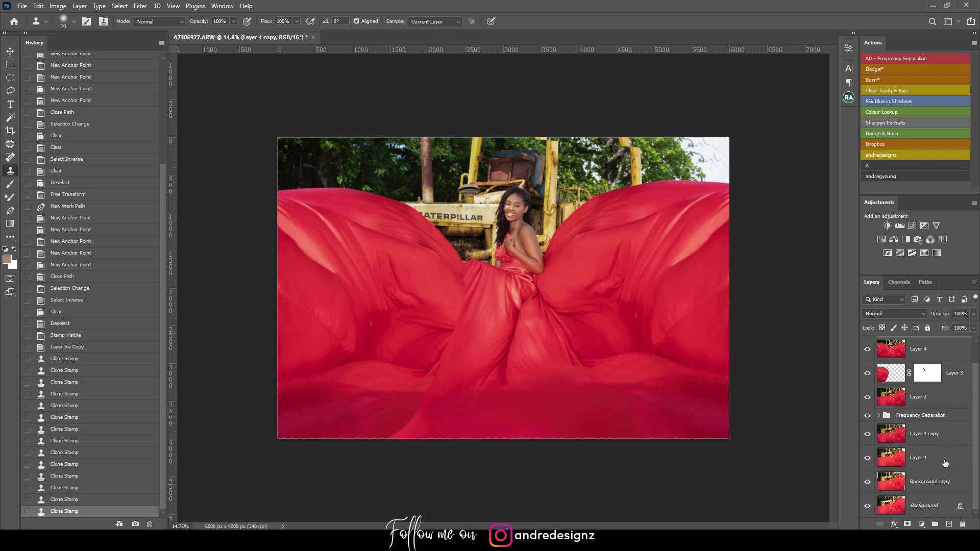
shift+click(942, 481)
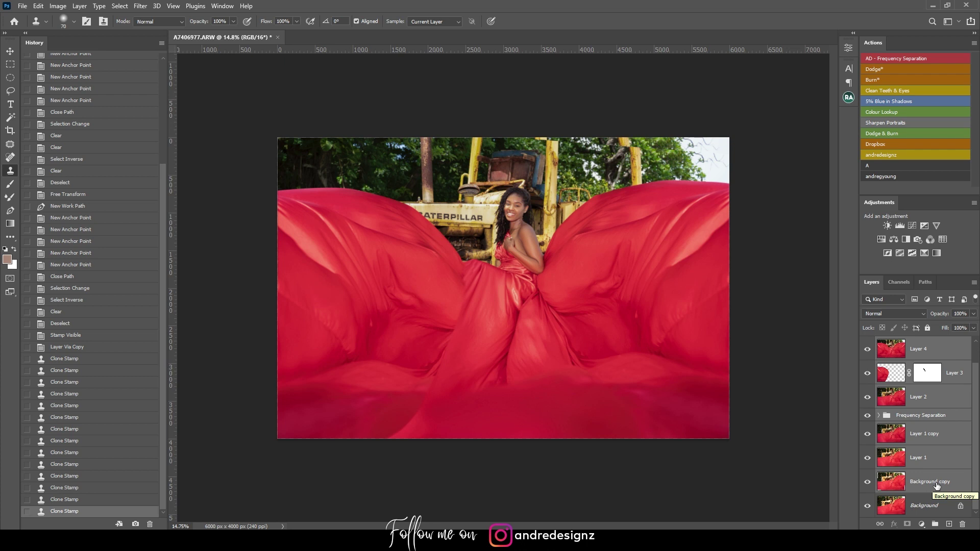
key(ctrl+e)
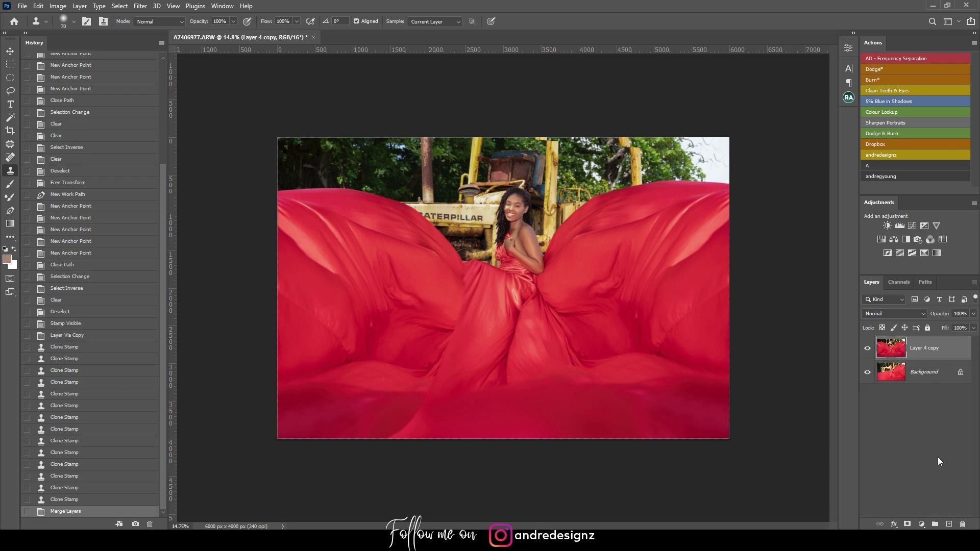
Compare the merged retouch with the original Background and examine the skirt seam up close and in the full image.
click(868, 349)
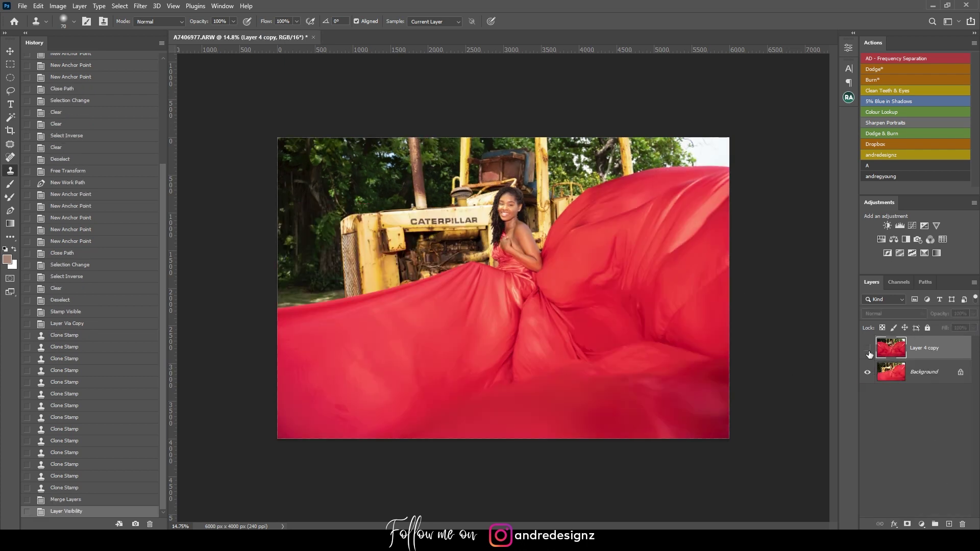
key(ctrl+0)
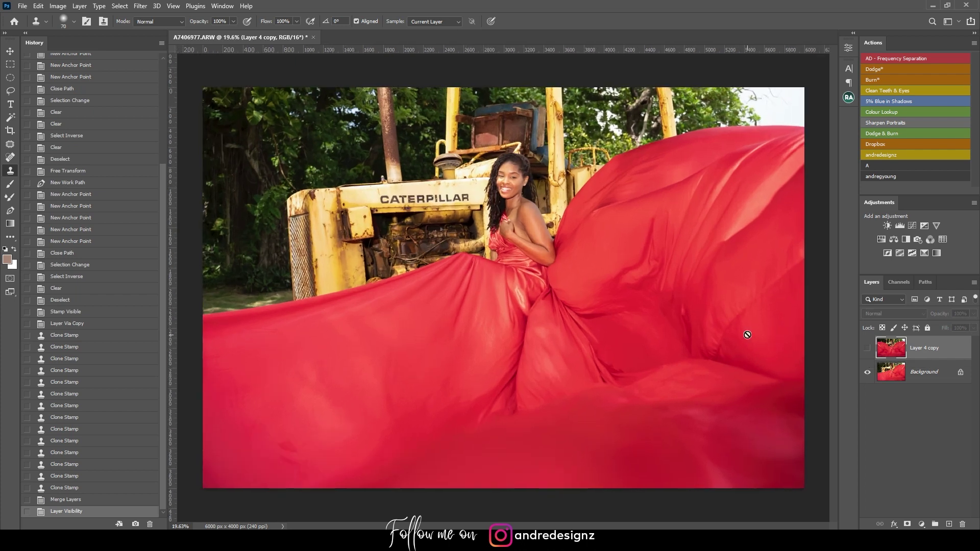
click(866, 349)
click(864, 350)
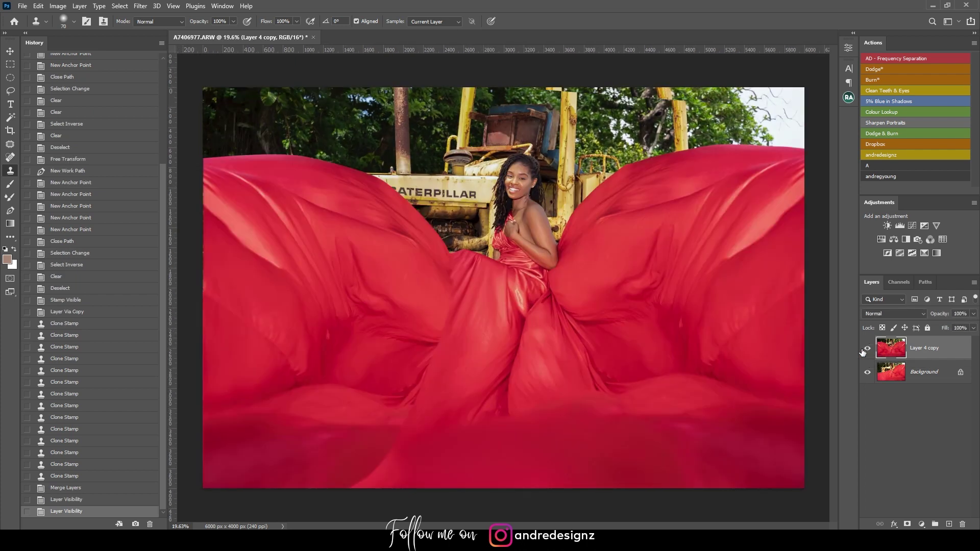
scroll(460, 291, up, 5)
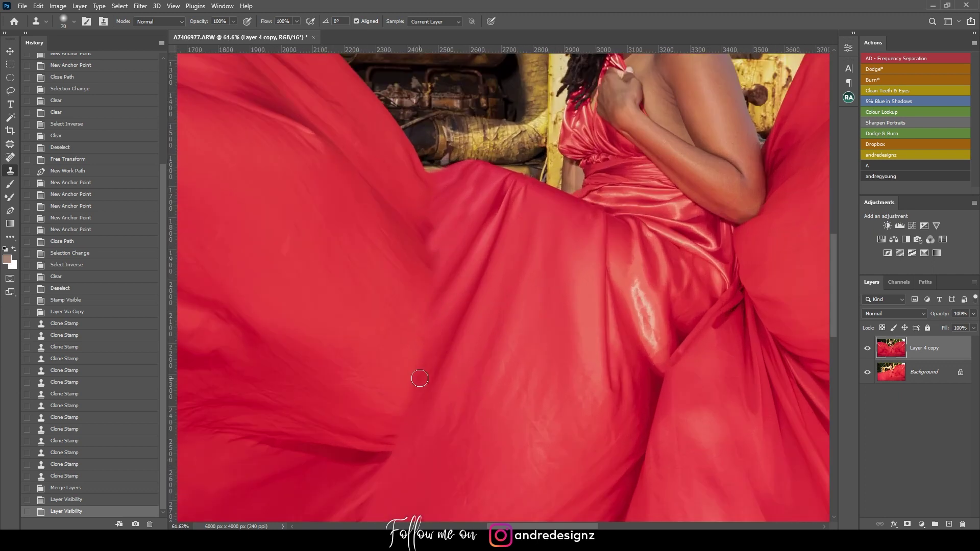
scroll(409, 354, down, 5)
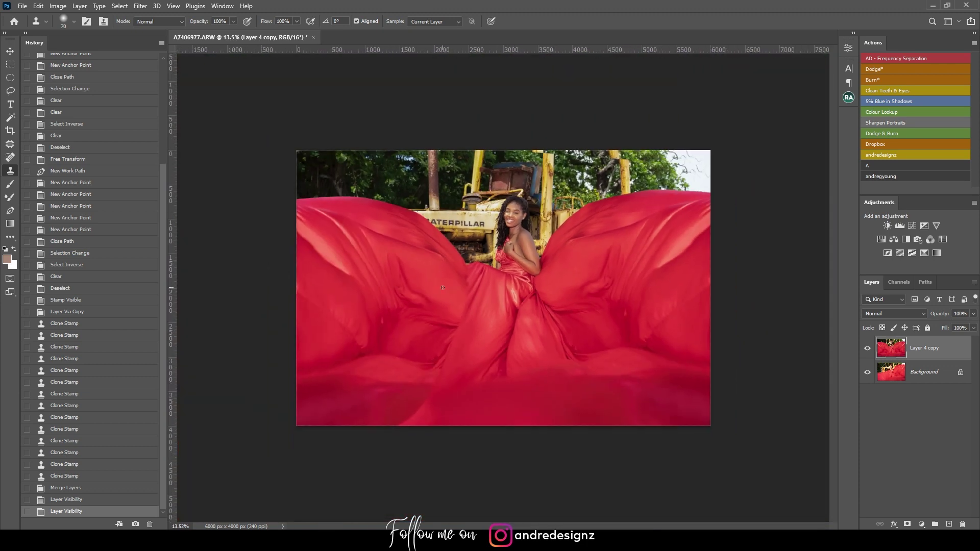
scroll(442, 288, up, 3)
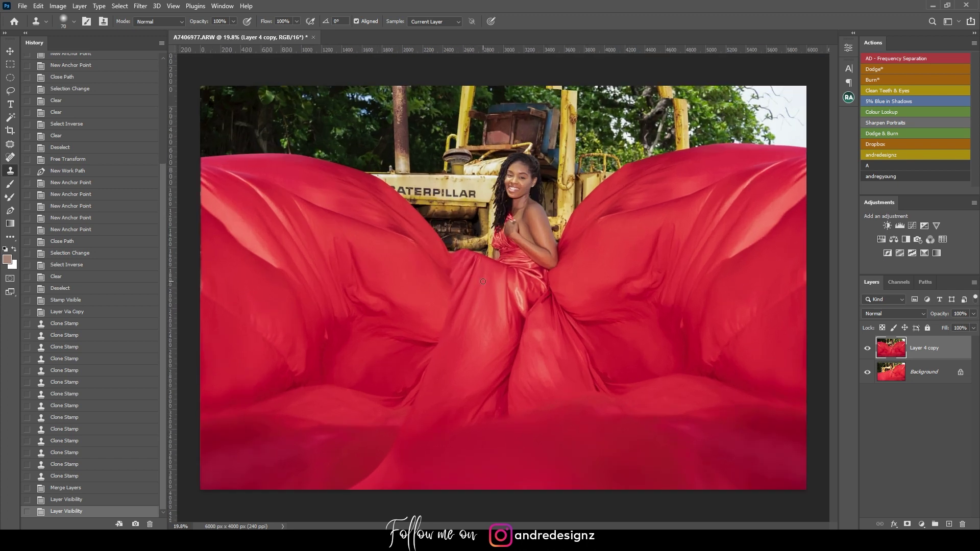
scroll(483, 281, down, 4)
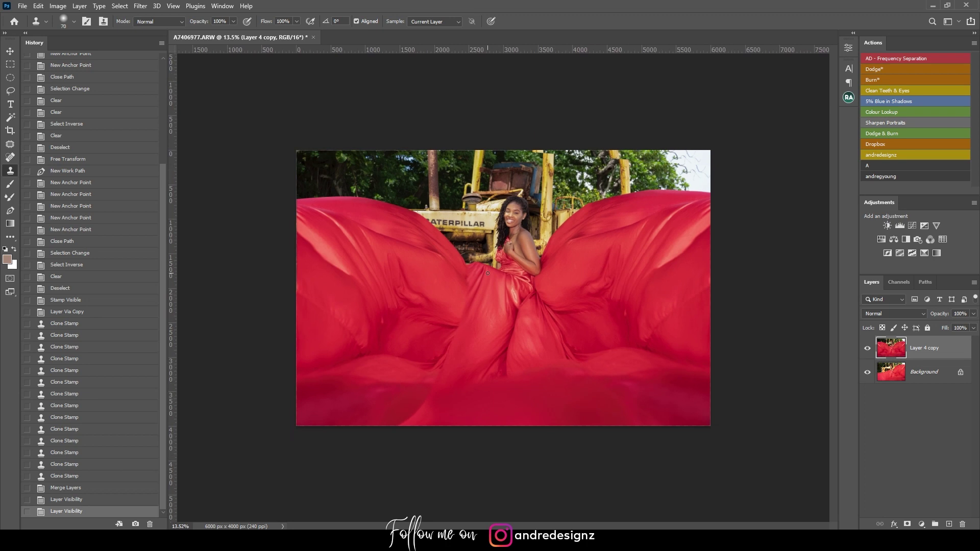
scroll(483, 281, up, 2)
scroll(715, 304, up, 1)
Duplicate the merged layer, add a Clone Stamp dab on the lower skirt, and enlarge the brush to size 700.
drag(924, 348, 951, 525)
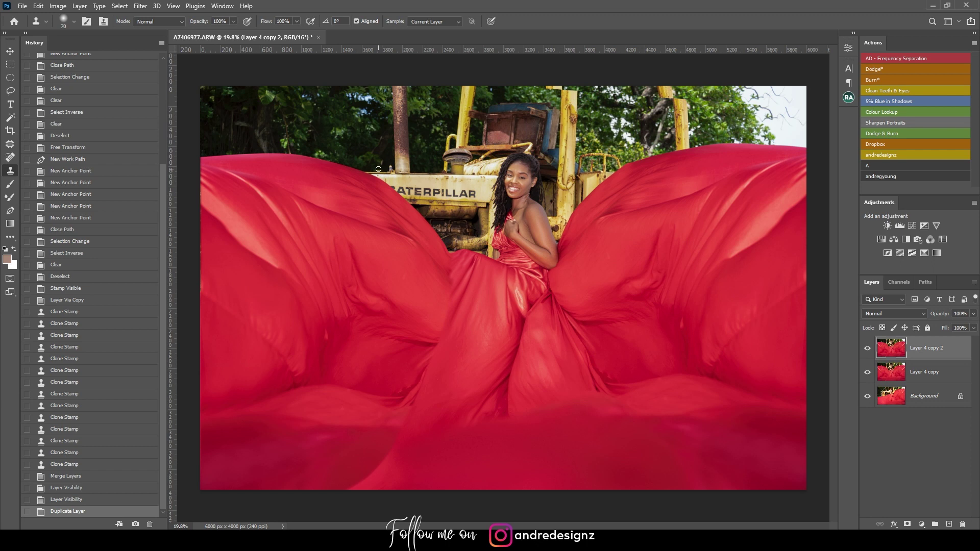
click(439, 379)
key(z)
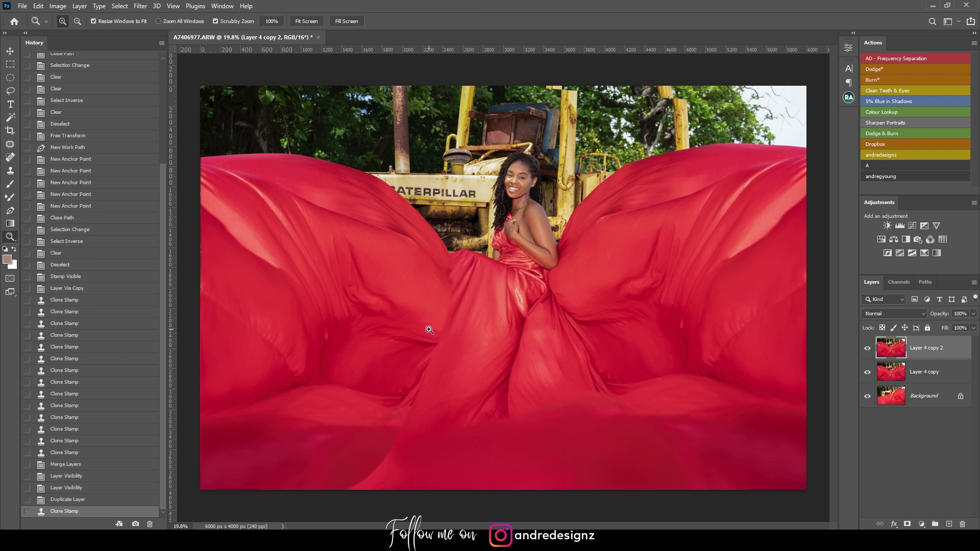
key(s)
key(bracketright)
key(bracketright)
key(bracketright)
key(bracketright)
key(bracketright)
key(bracketright)
key(bracketright)
key(bracketright)
key(bracketright)
key(bracketright)
key(bracketright)
key(bracketright)
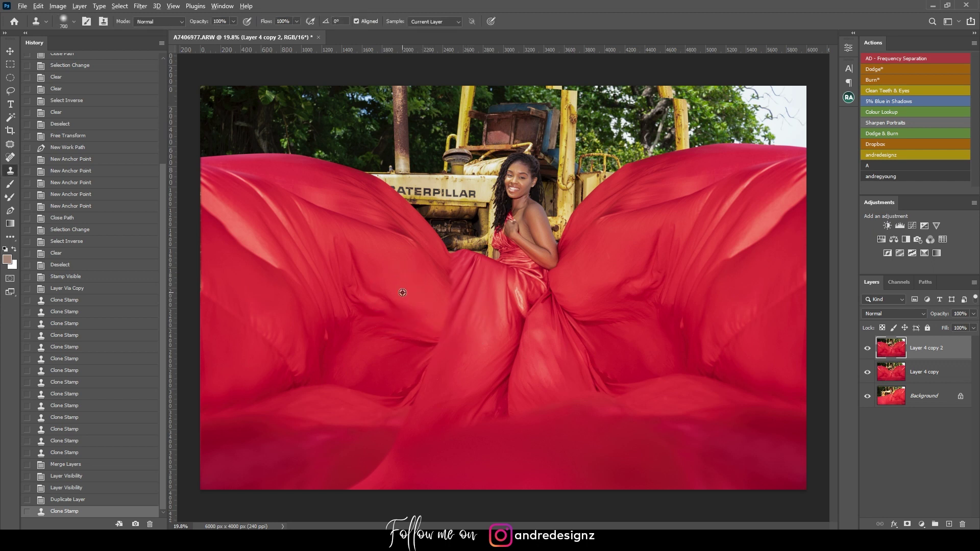
Try to clone the mirrored fabric down across the skirt with large strokes, and undo them.
mouse_move(403, 292)
mouse_down()
mouse_move(415, 309)
mouse_move(486, 333)
mouse_move(435, 299)
mouse_move(462, 301)
mouse_move(456, 336)
mouse_move(402, 353)
mouse_move(455, 411)
mouse_up()
key(ctrl+z)
key(ctrl+z)
key(ctrl+z)
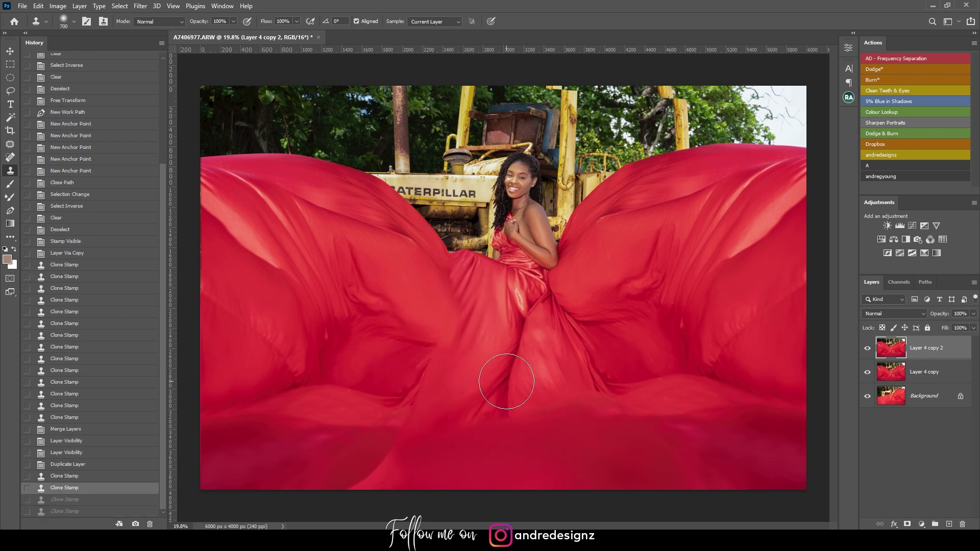
Clone the mirrored fabric's folds across the seam and over the skirt using the size 700 brush.
drag(419, 306, 467, 324)
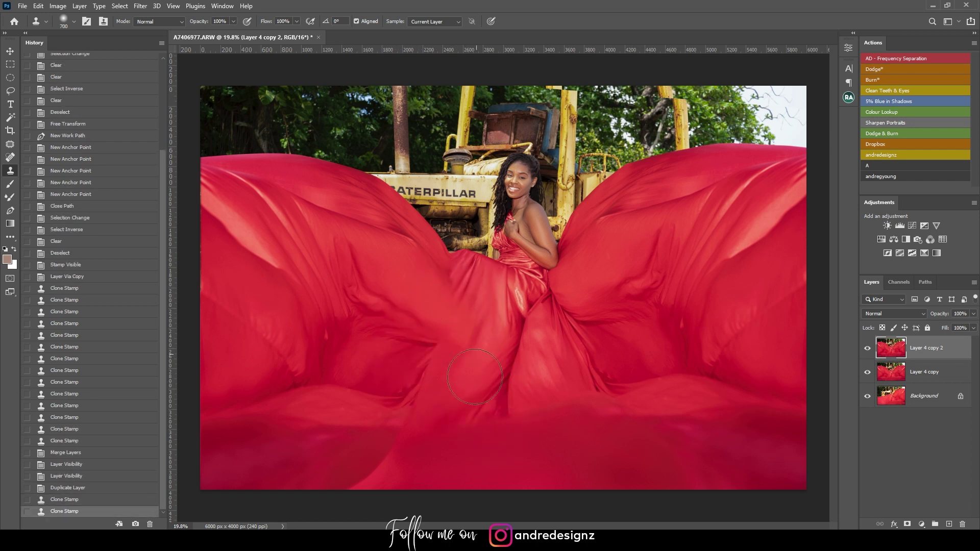
mouse_move(421, 346)
mouse_down()
mouse_move(518, 456)
mouse_move(497, 434)
mouse_up()
drag(491, 293, 493, 292)
Reduce the Clone Stamp brush to size 250 and blend the remaining seam between the mirrored fabric and the upper skirt.
key(bracketleft)
key(bracketleft)
key(bracketleft)
key(bracketleft)
key(bracketleft)
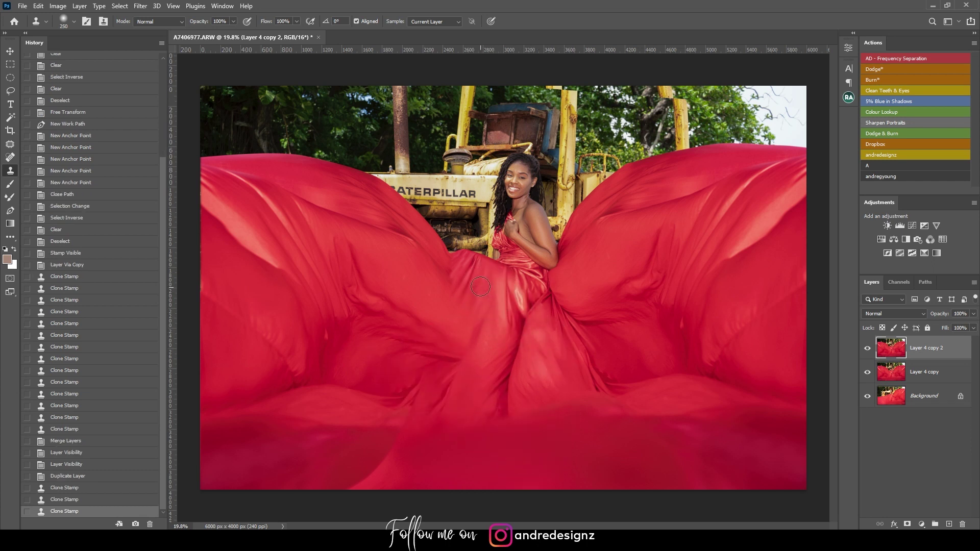
mouse_move(464, 287)
mouse_down()
mouse_move(439, 328)
mouse_move(431, 381)
mouse_move(455, 358)
mouse_up()
alt+click(477, 281)
alt+click(487, 304)
drag(451, 283, 424, 311)
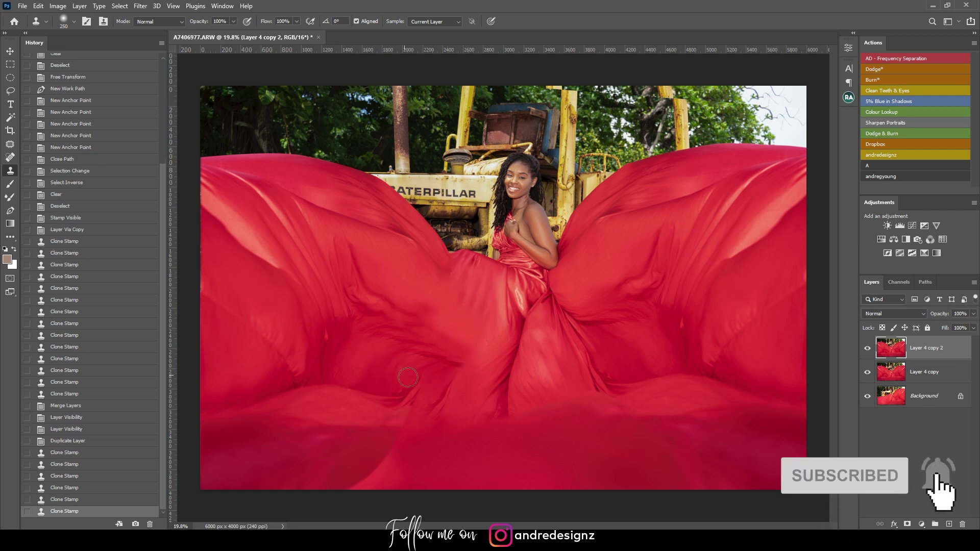
Duplicate the top layer holding the finished clone work on the dress.
scroll(475, 393, down, 1)
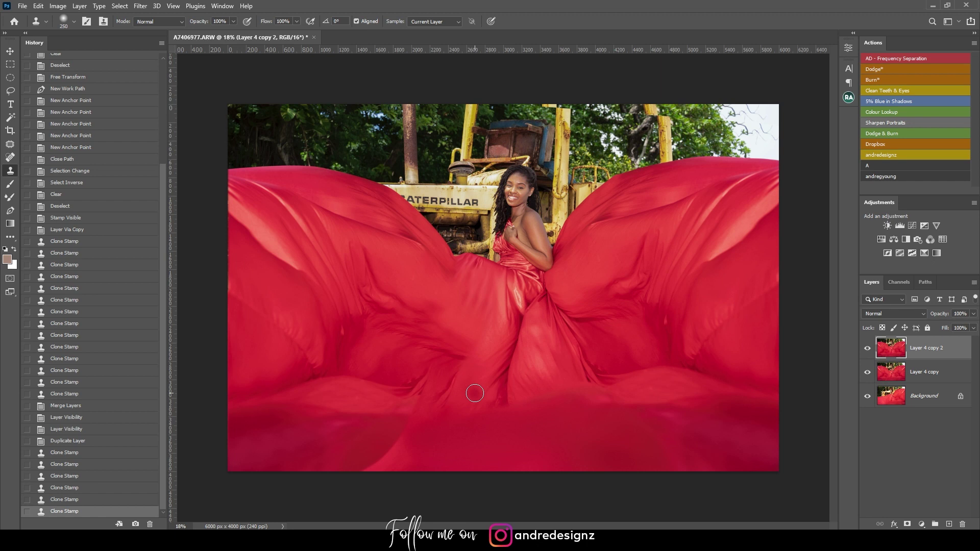
scroll(549, 340, down, 5)
scroll(549, 340, up, 5)
scroll(550, 340, down, 1)
drag(958, 346, 949, 524)
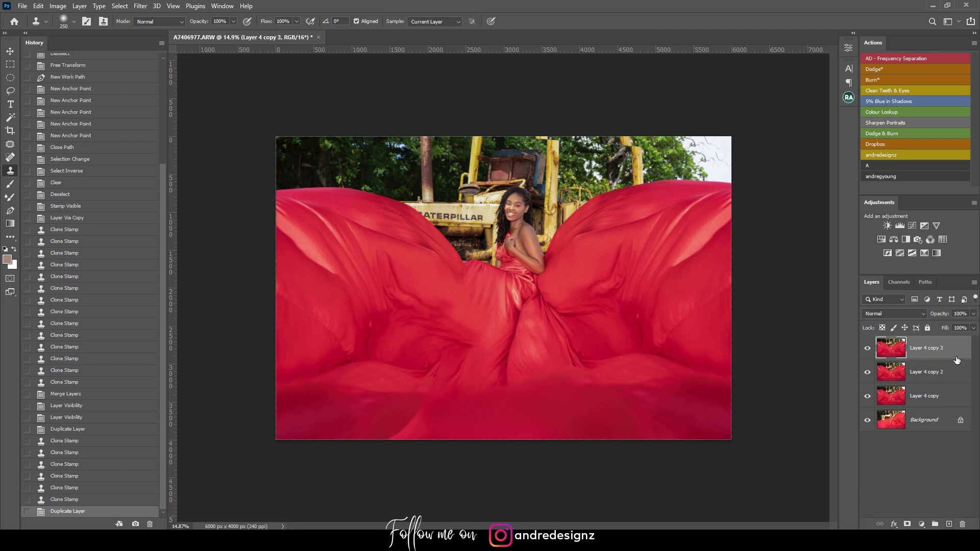
Apply the Camera Raw Filter with the Warm Tone user preset to the duplicated layer, comparing before and after views.
click(141, 6)
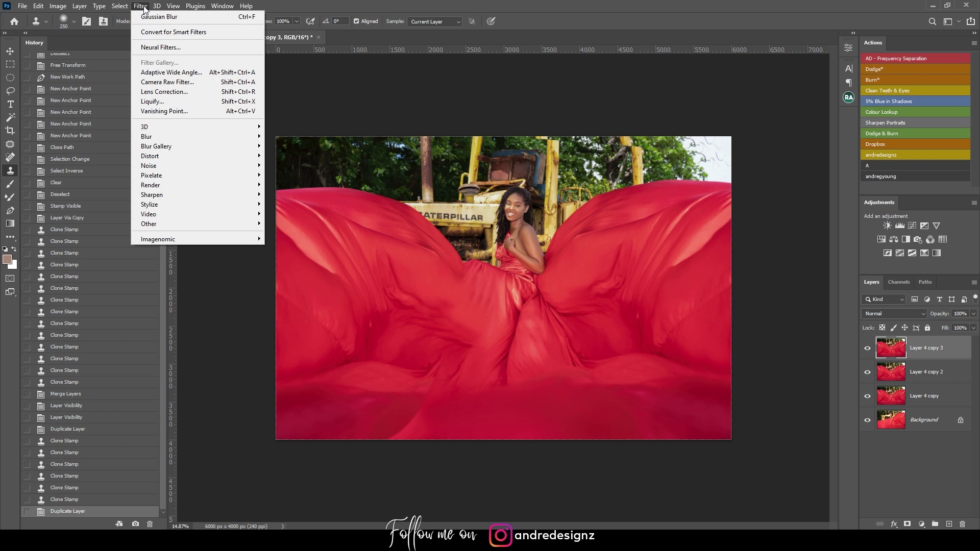
mouse_move(201, 207)
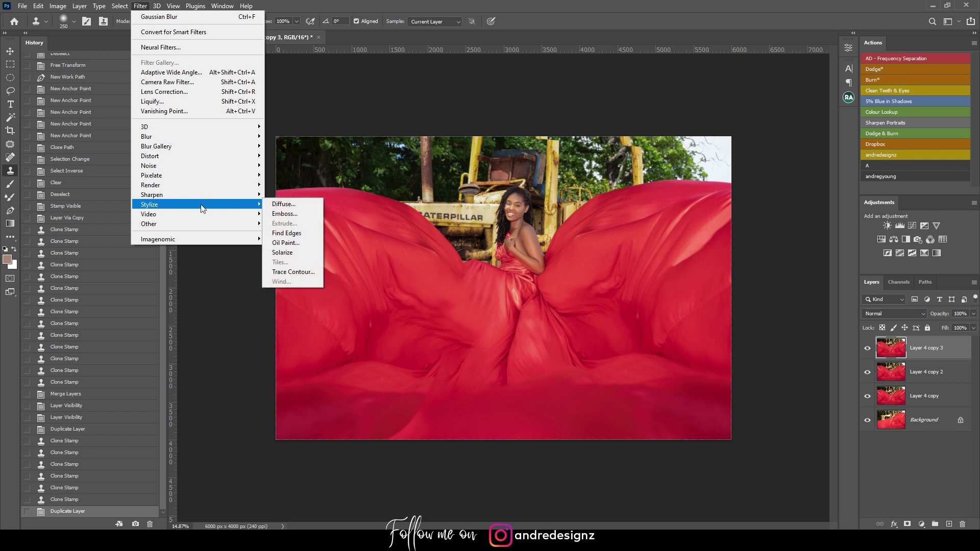
click(179, 81)
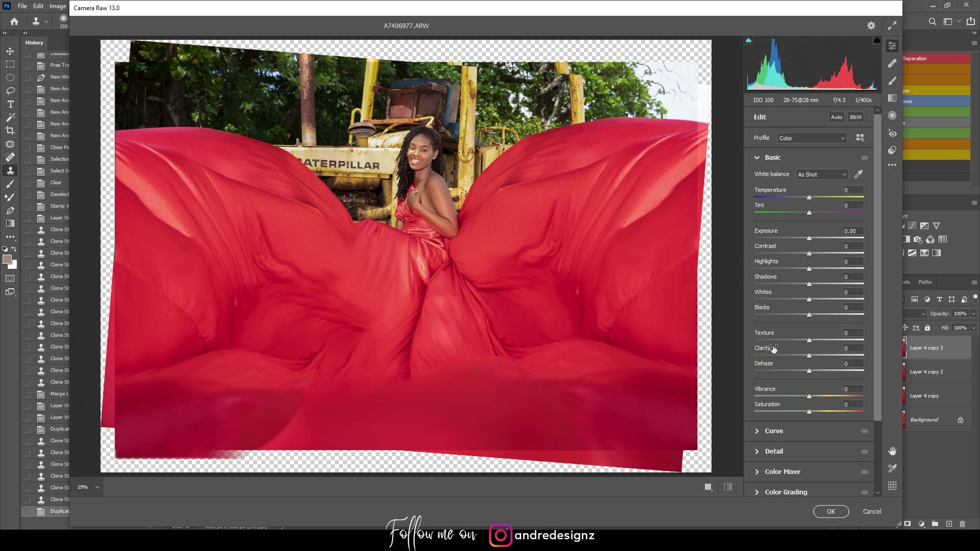
click(892, 151)
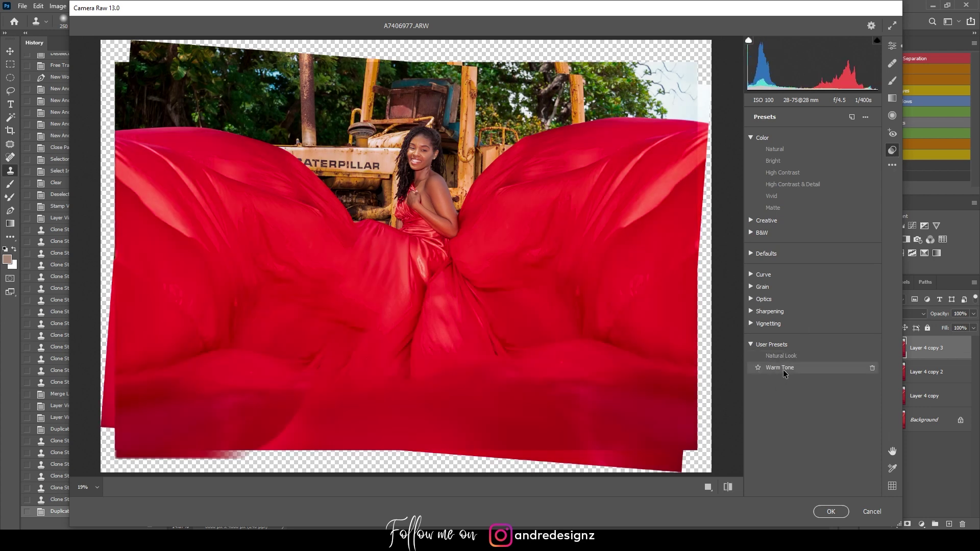
click(783, 370)
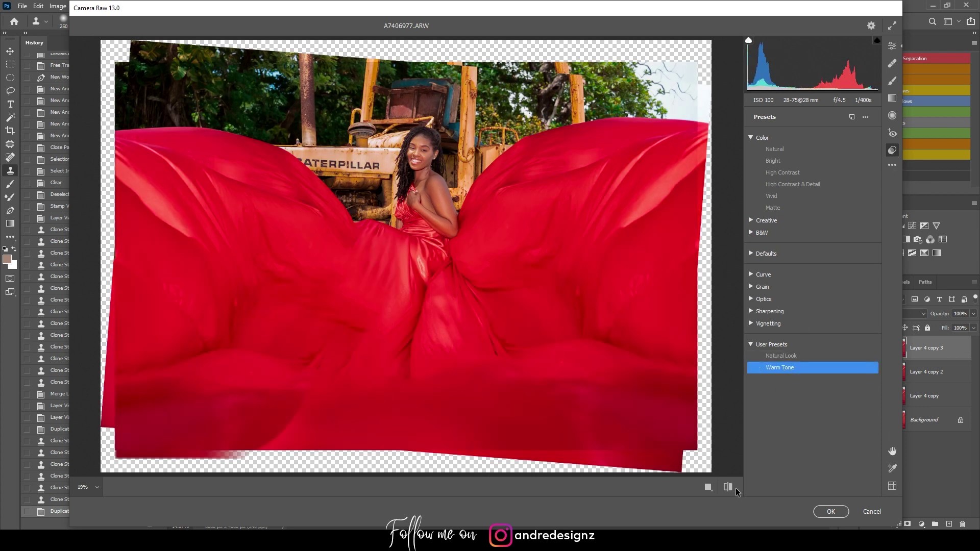
click(707, 488)
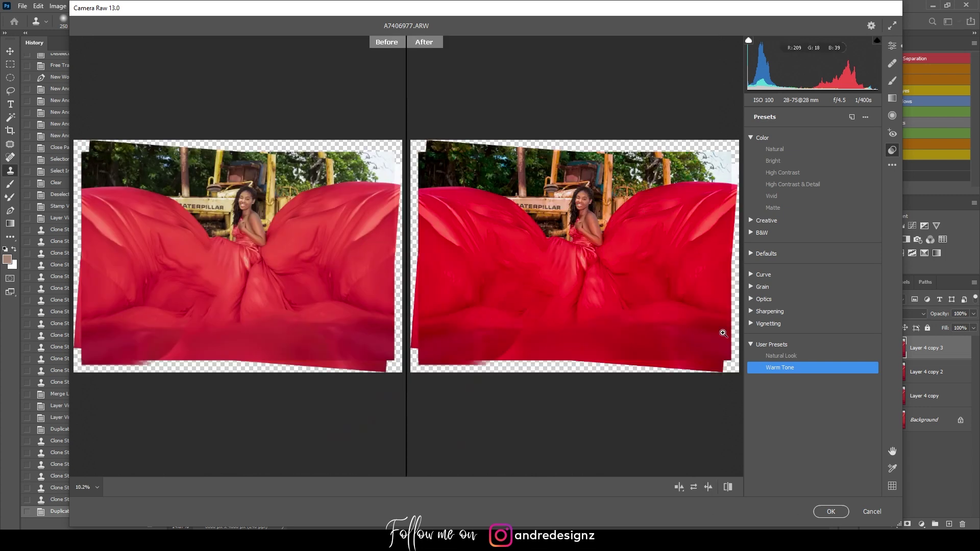
click(830, 511)
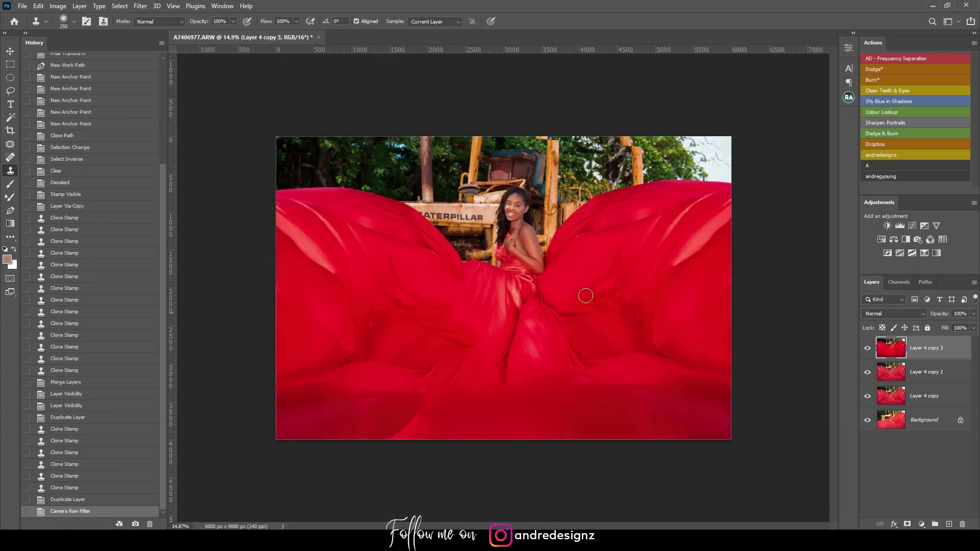
scroll(530, 198, up, 10)
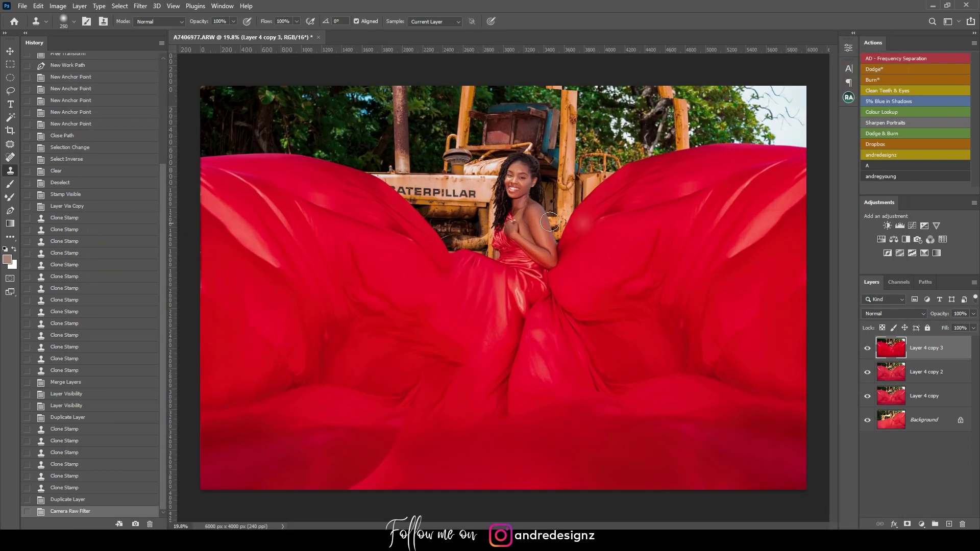
scroll(531, 196, up, 4)
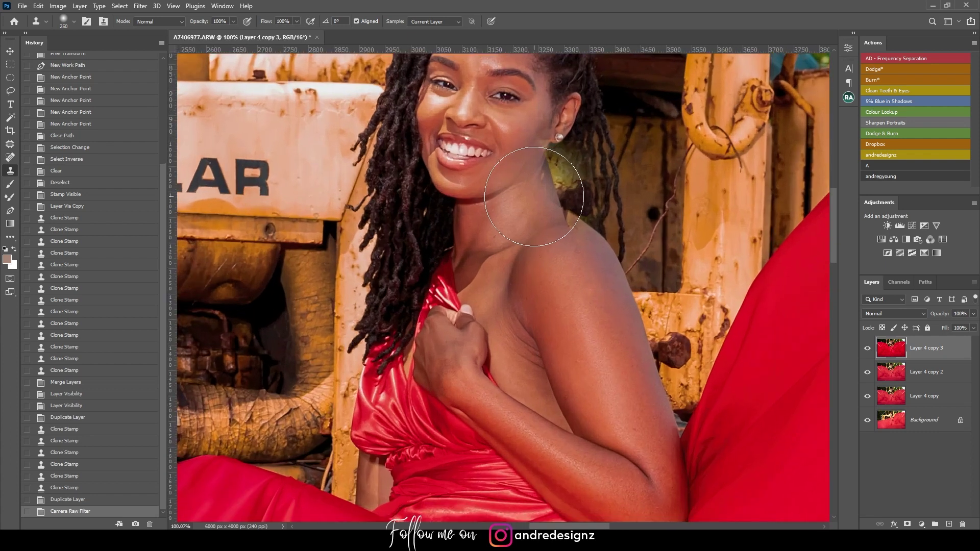
scroll(534, 196, down, 8)
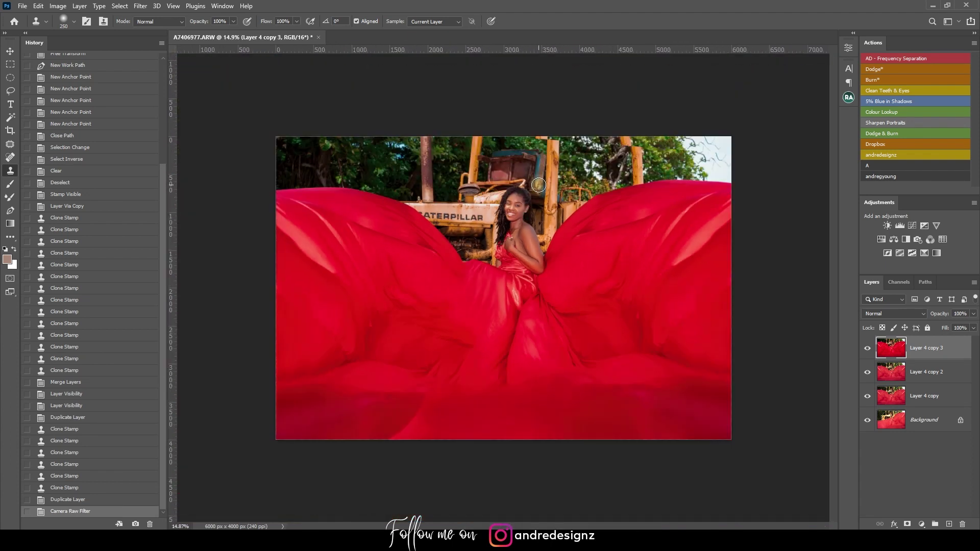
scroll(526, 217, down, 2)
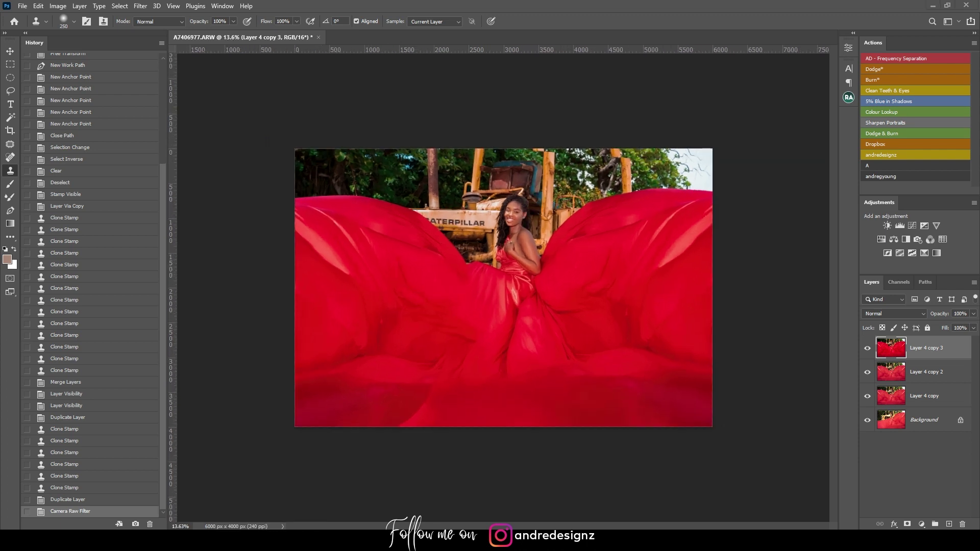
Switch to the web browser and look over the Andredesignz YouTube videos page and the posts on the Instagram profile.
drag(1, 134, 588, 2)
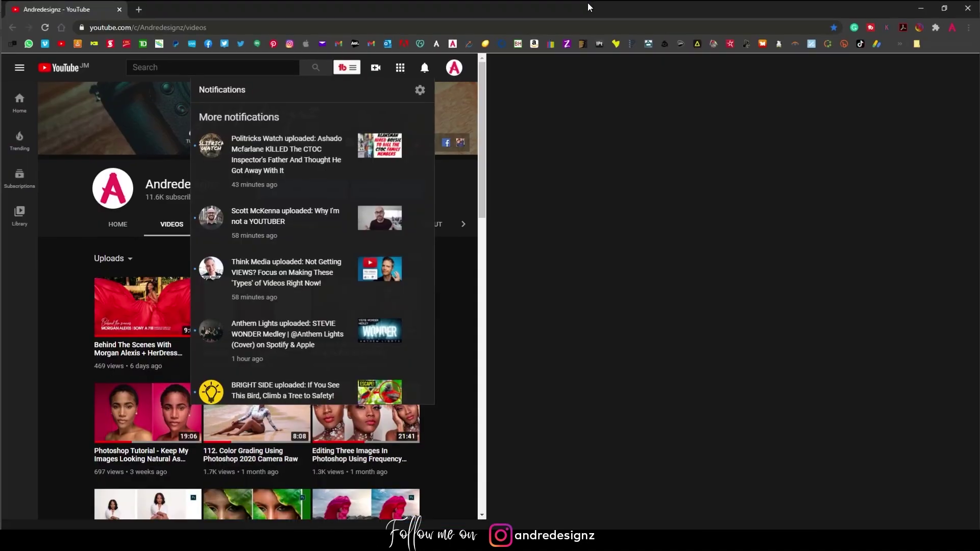
click(231, 70)
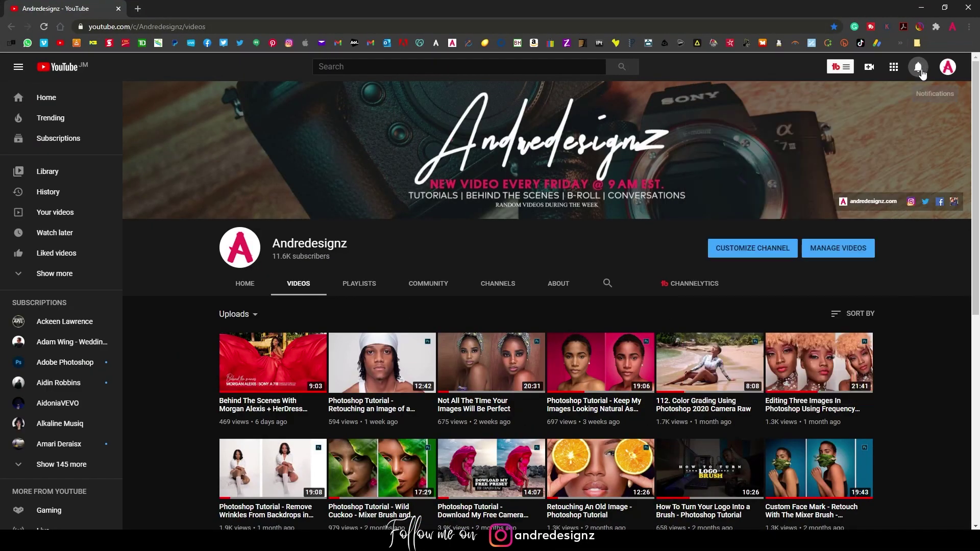
click(289, 43)
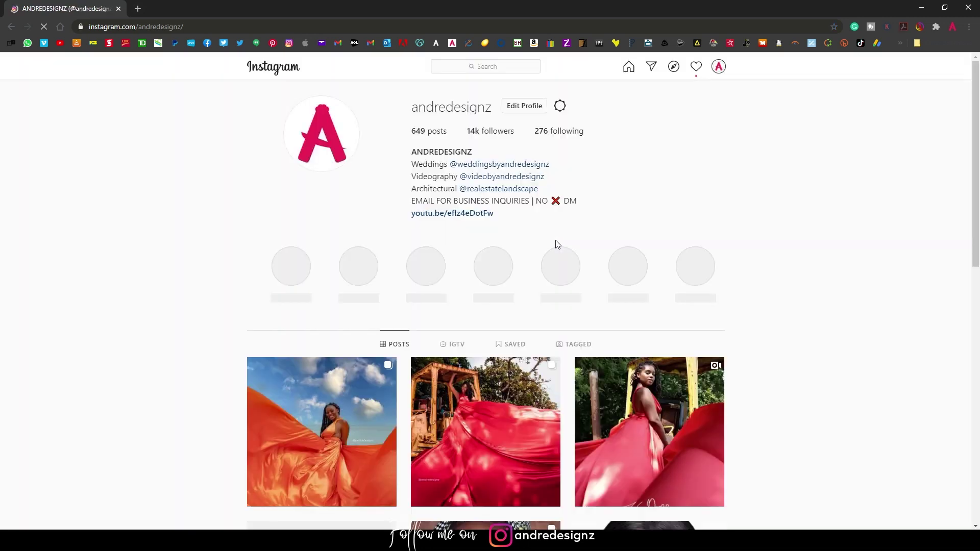
scroll(416, 334, down, 6)
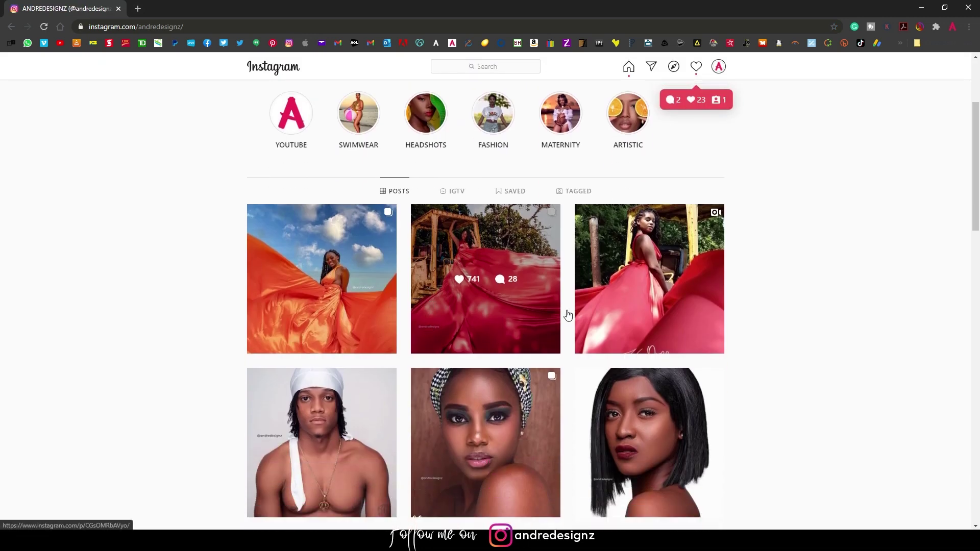
scroll(684, 291, up, 4)
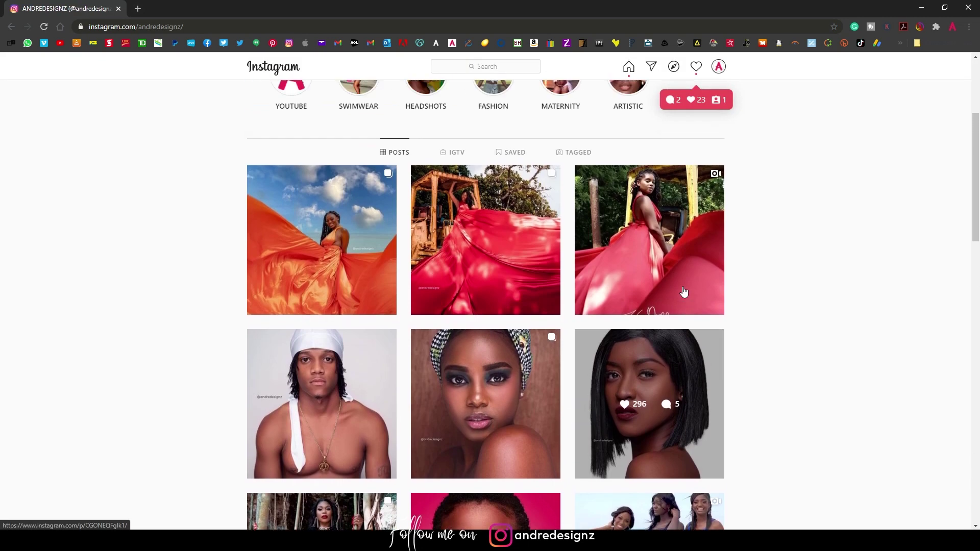
scroll(477, 235, up, 2)
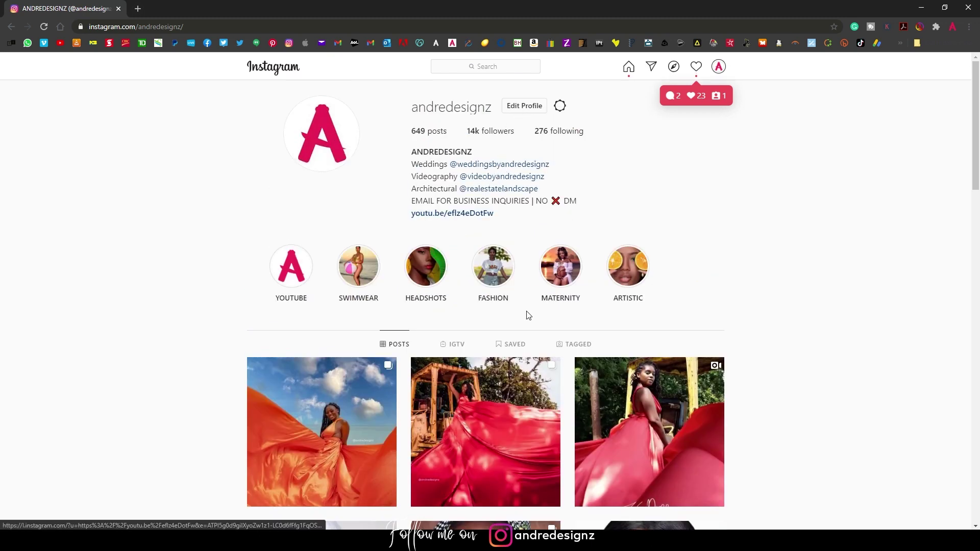
scroll(508, 296, down, 7)
scroll(559, 317, up, 4)
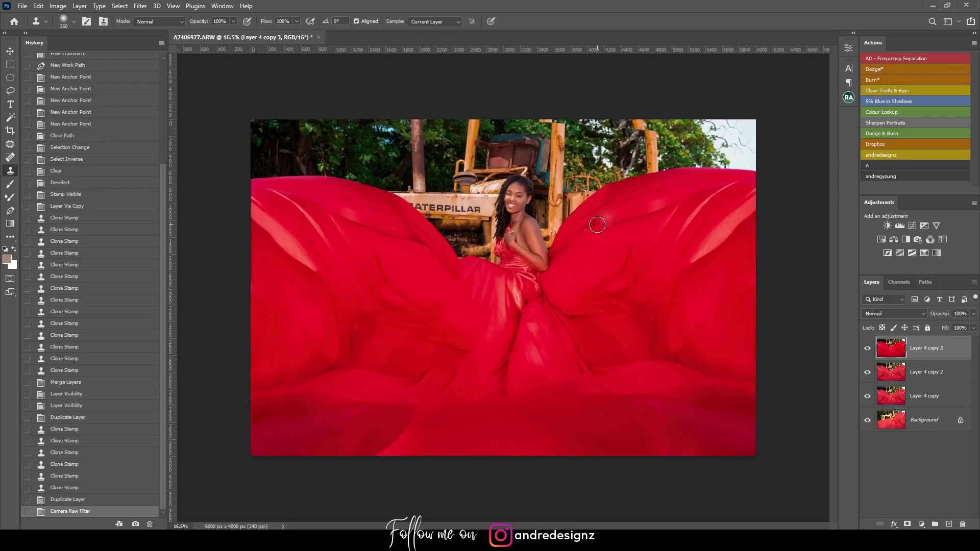
scroll(308, 297, up, 7)
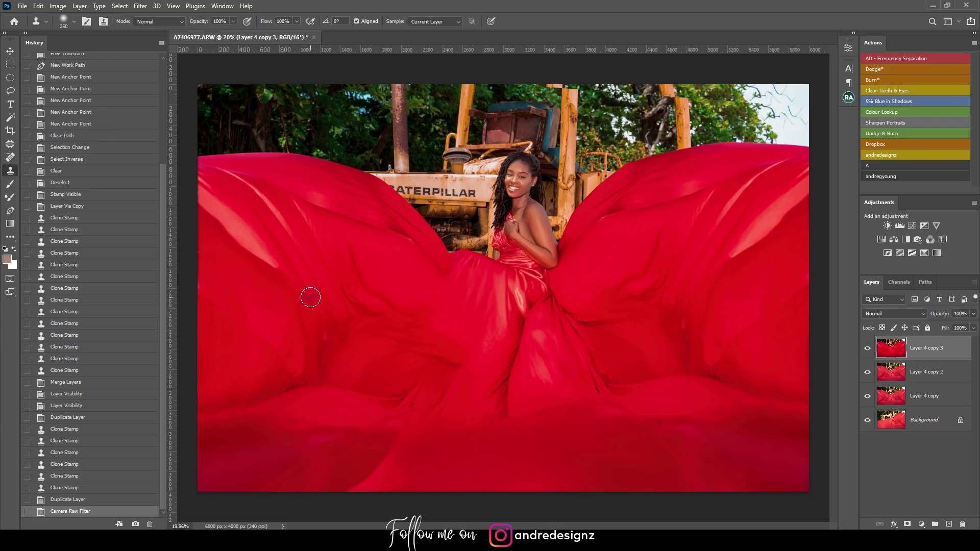
scroll(311, 296, down, 5)
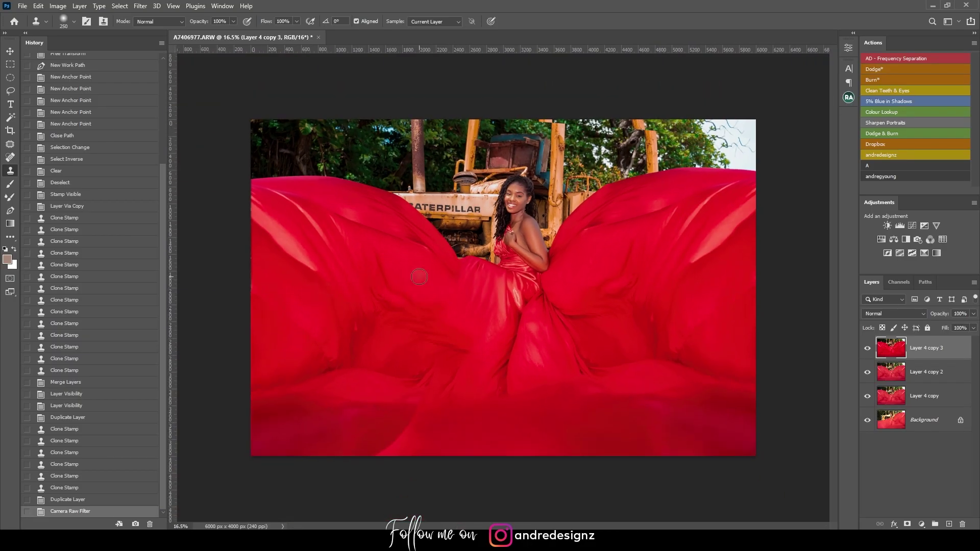